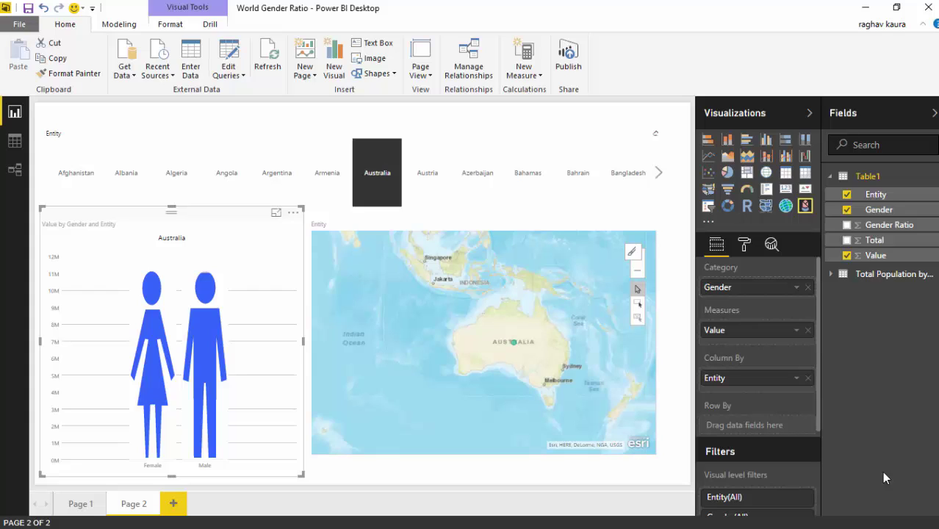
Add Page 3 with a slicer filled with the Entity countries.
{"action": "left_click", "coordinate": [175, 505]}
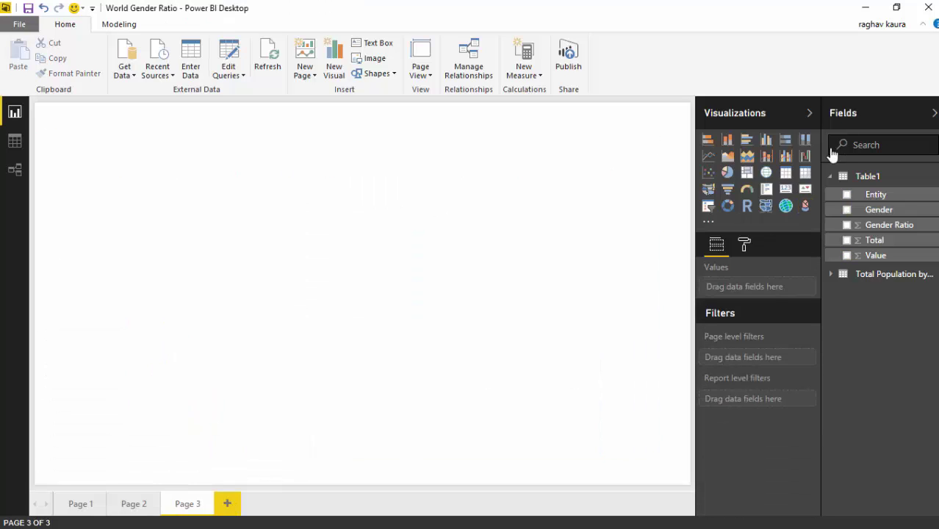
{"action": "left_click", "coordinate": [709, 208]}
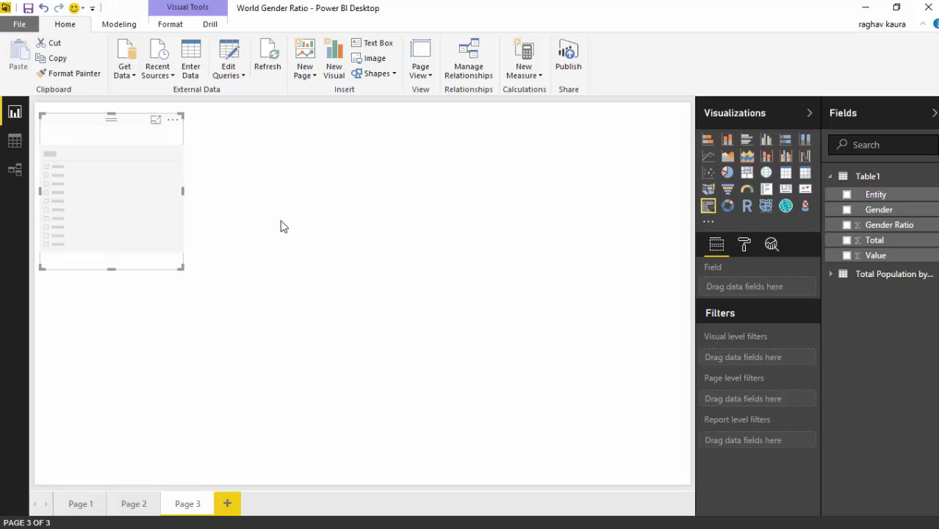
{"action": "left_click", "coordinate": [847, 194]}
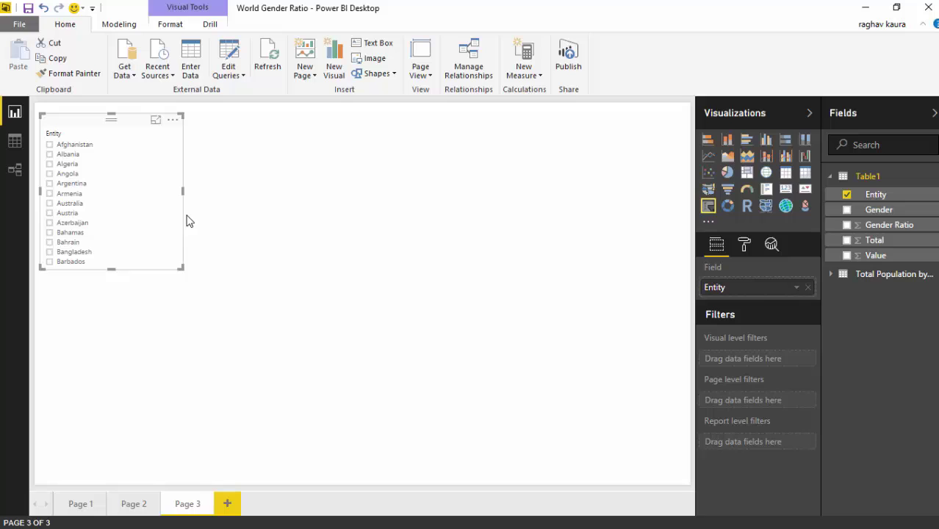
Widen the slicer across the page, select Bahamas, and shorten it to three rows.
{"action": "left_click_drag", "start_coordinate": [193, 190], "coordinate": [661, 188]}
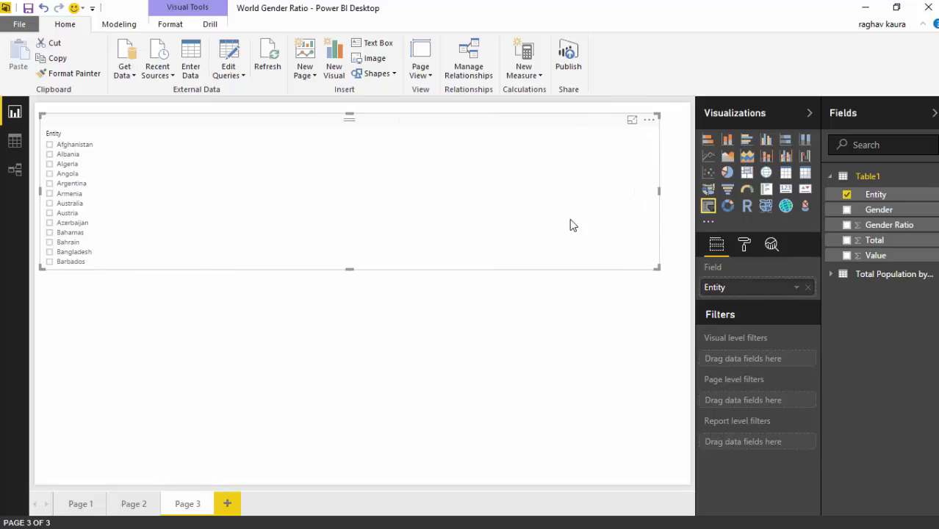
{"action": "left_click", "coordinate": [356, 276]}
{"action": "left_click", "coordinate": [350, 233]}
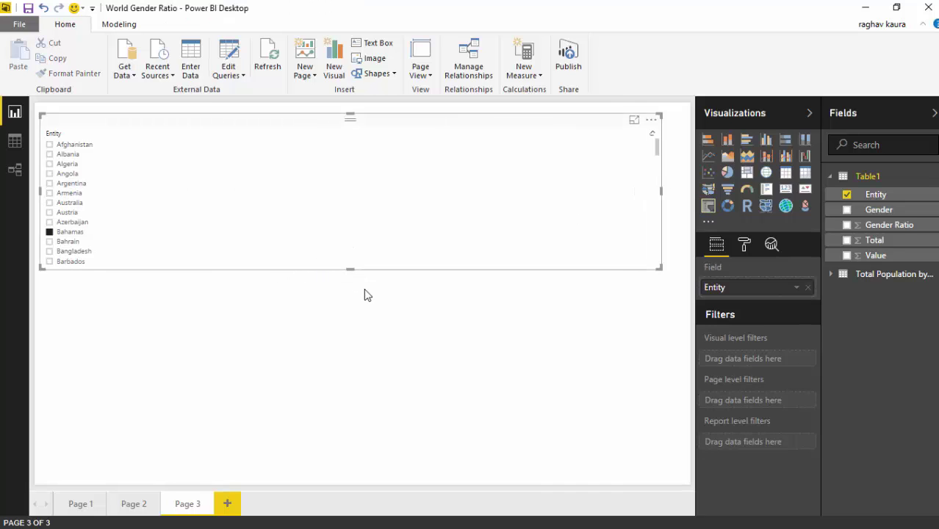
{"action": "left_click_drag", "start_coordinate": [351, 268], "coordinate": [352, 170]}
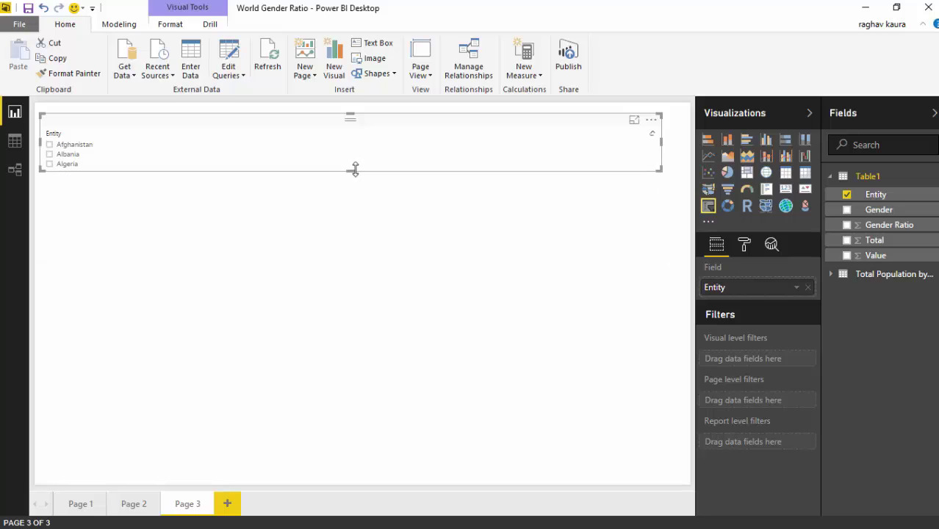
Set the Entity slicer's General orientation to Horizontal.
{"action": "left_click", "coordinate": [747, 248]}
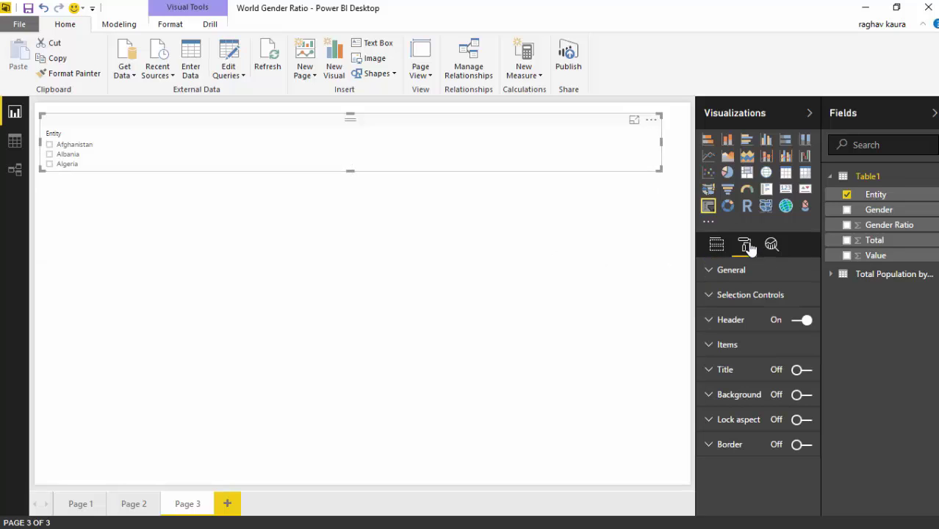
{"action": "left_click", "coordinate": [710, 271]}
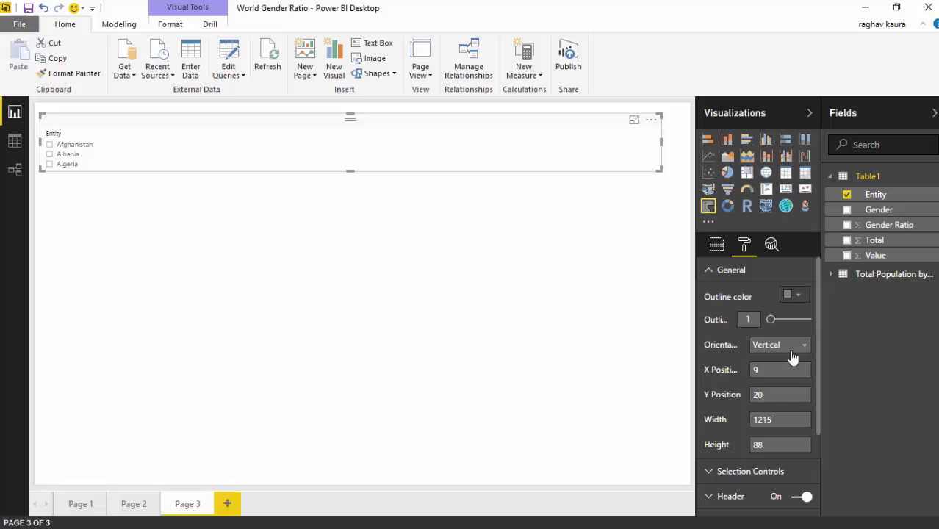
{"action": "left_click", "coordinate": [796, 345]}
{"action": "left_click", "coordinate": [773, 377]}
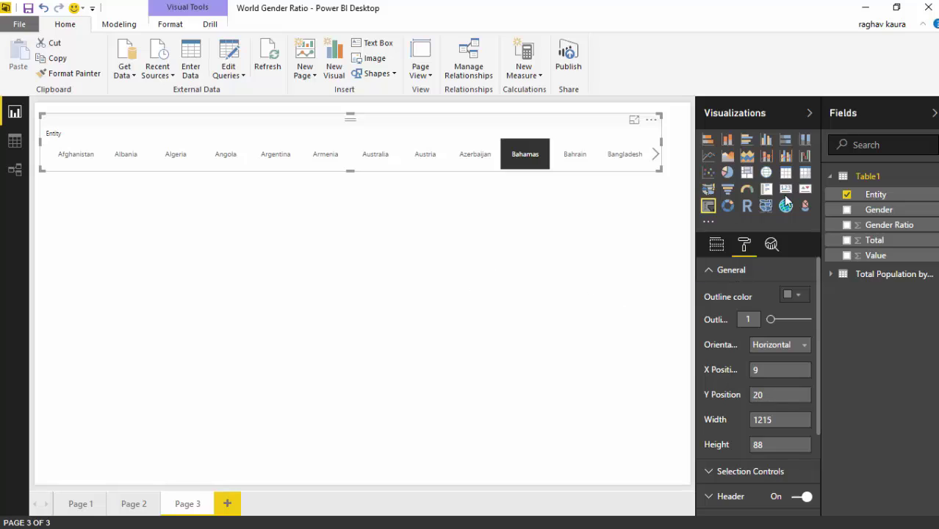
Add an Infographic Designer visual below the slicer and enlarge it.
{"action": "left_click", "coordinate": [274, 288]}
{"action": "left_click", "coordinate": [805, 207]}
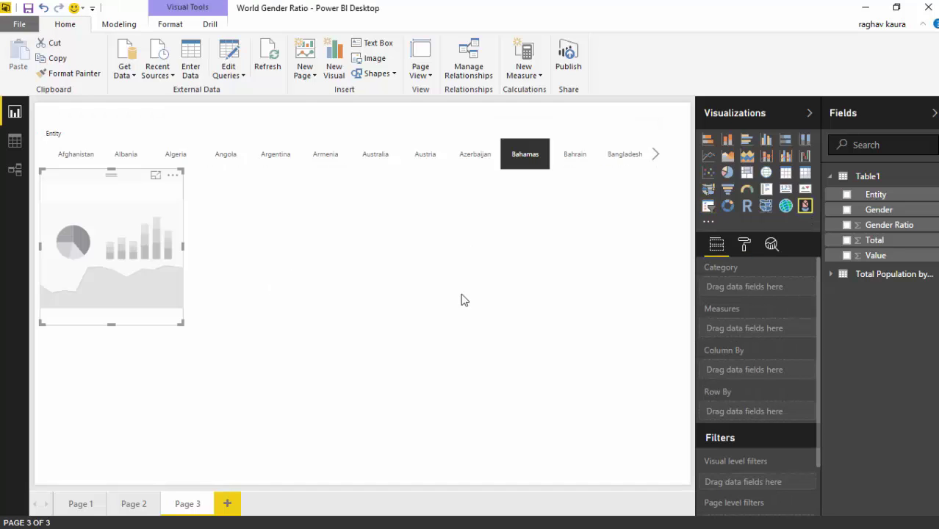
{"action": "left_click_drag", "start_coordinate": [183, 322], "coordinate": [350, 448]}
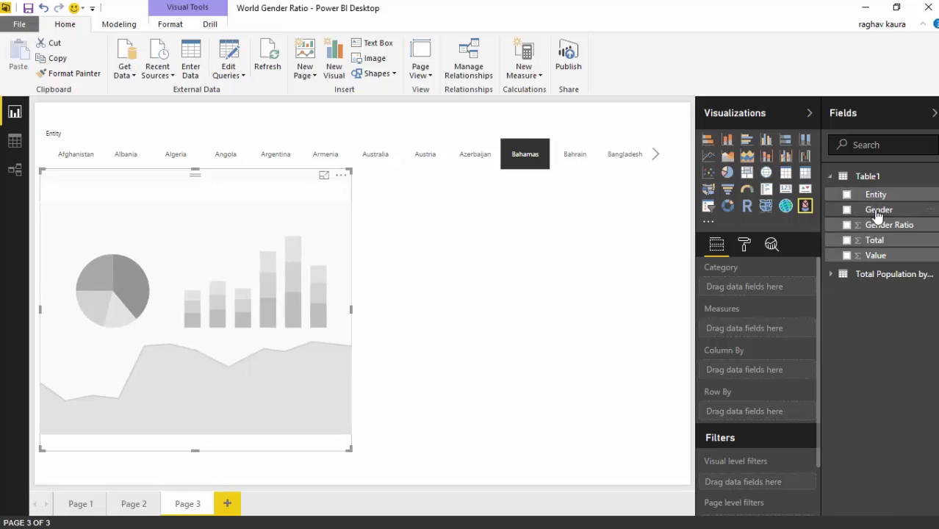
Put Gender in Category, Value in Measures, Entity in Column By, and shorten the chart to clear the slicer.
{"action": "left_click_drag", "start_coordinate": [765, 290], "coordinate": [744, 291]}
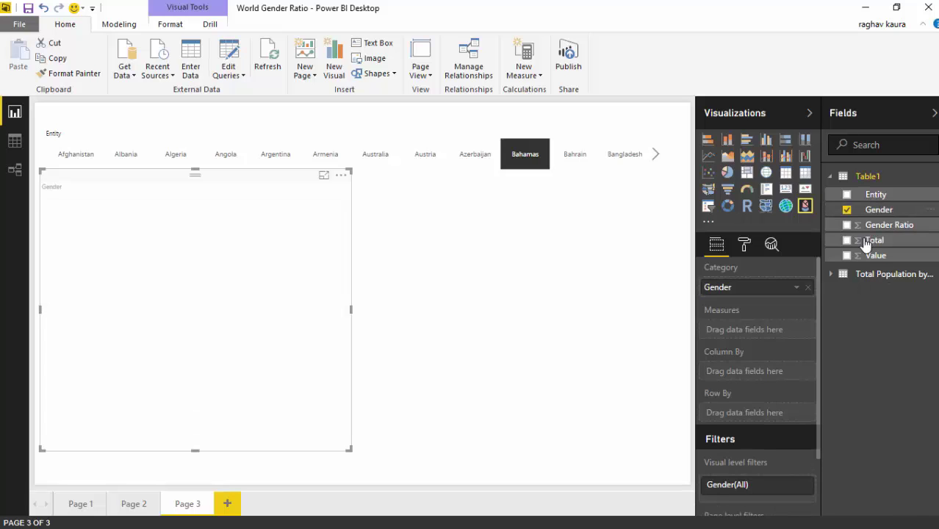
{"action": "left_click_drag", "start_coordinate": [757, 332], "coordinate": [752, 331]}
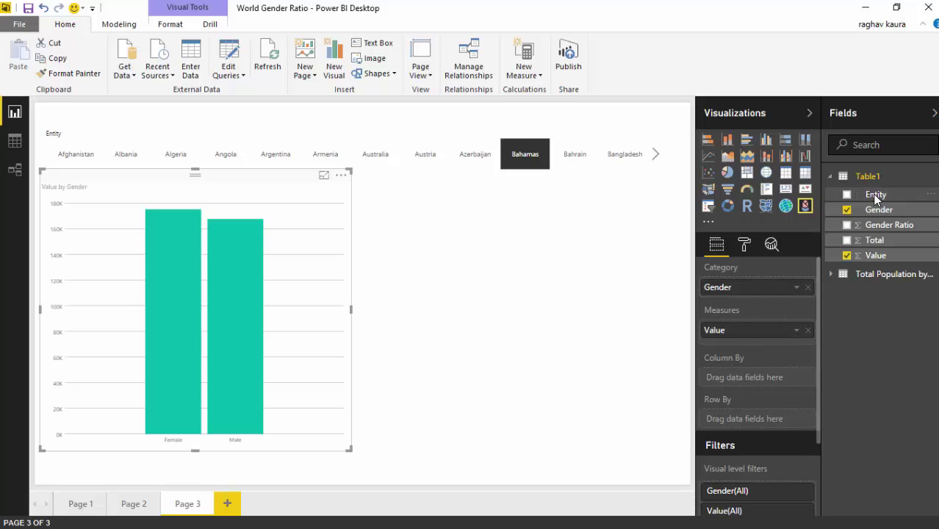
{"action": "left_click_drag", "start_coordinate": [876, 197], "coordinate": [745, 381]}
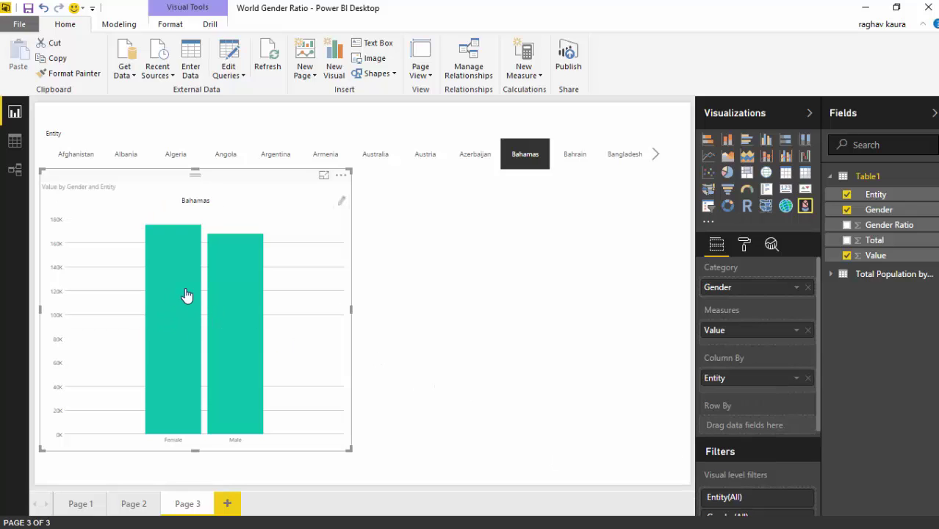
{"action": "mouse_move", "coordinate": [190, 297]}
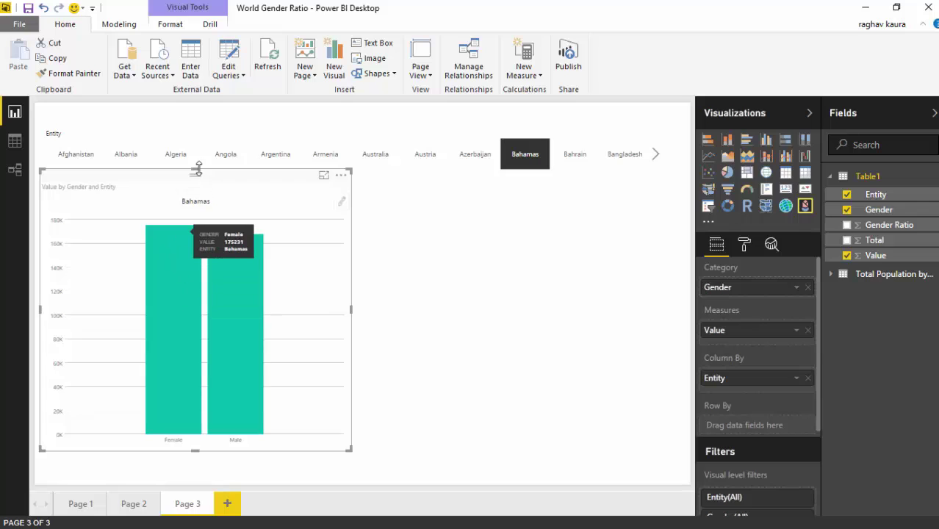
{"action": "left_click_drag", "start_coordinate": [195, 173], "coordinate": [194, 201]}
{"action": "mouse_move", "coordinate": [173, 302]}
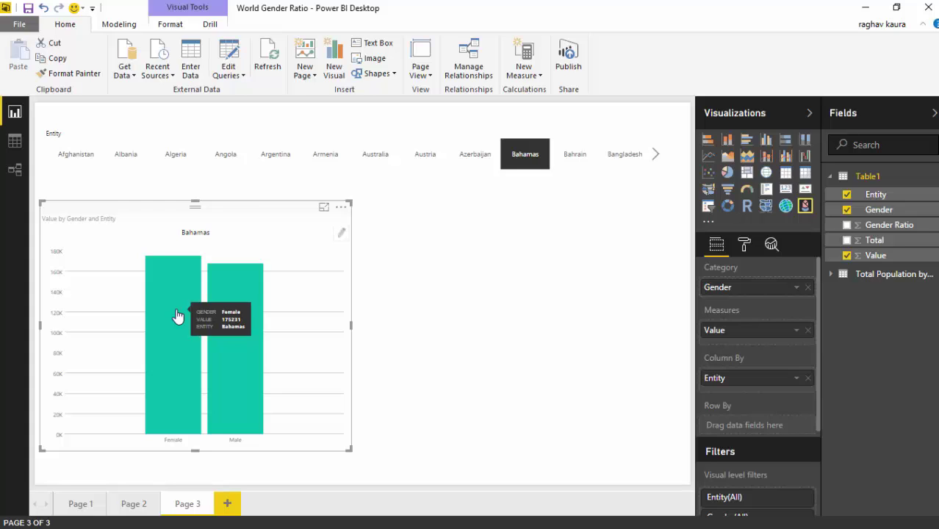
{"action": "mouse_move", "coordinate": [210, 317]}
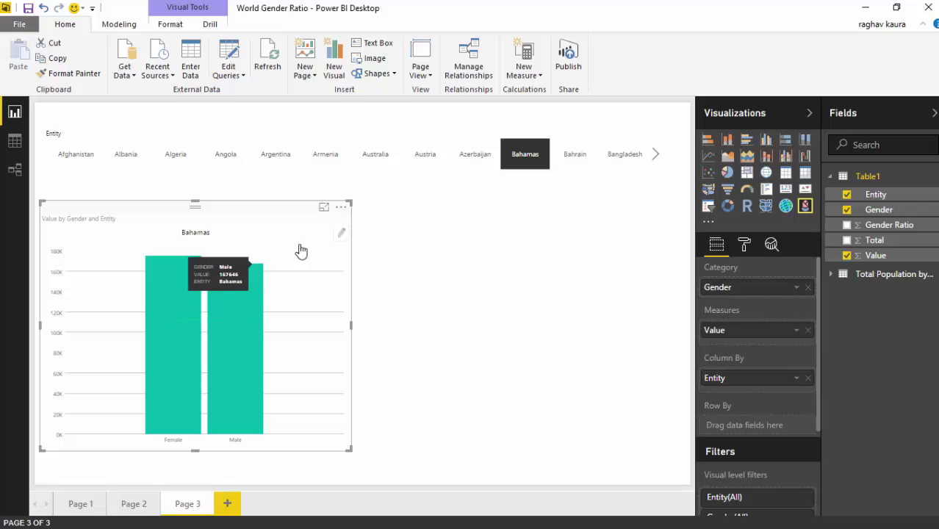
In the chart's Mark Designer, set the mark shape to the Man figure from People.
{"action": "left_click", "coordinate": [342, 235]}
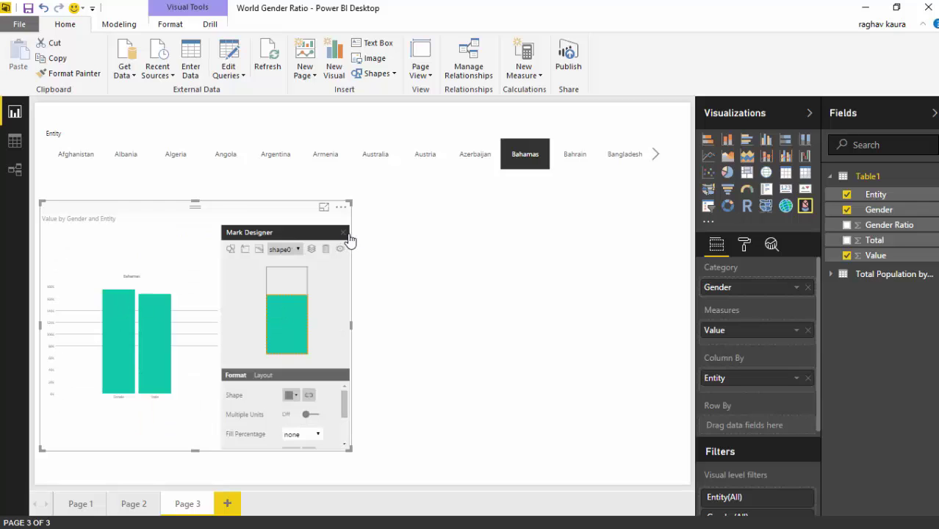
{"action": "left_click", "coordinate": [346, 233]}
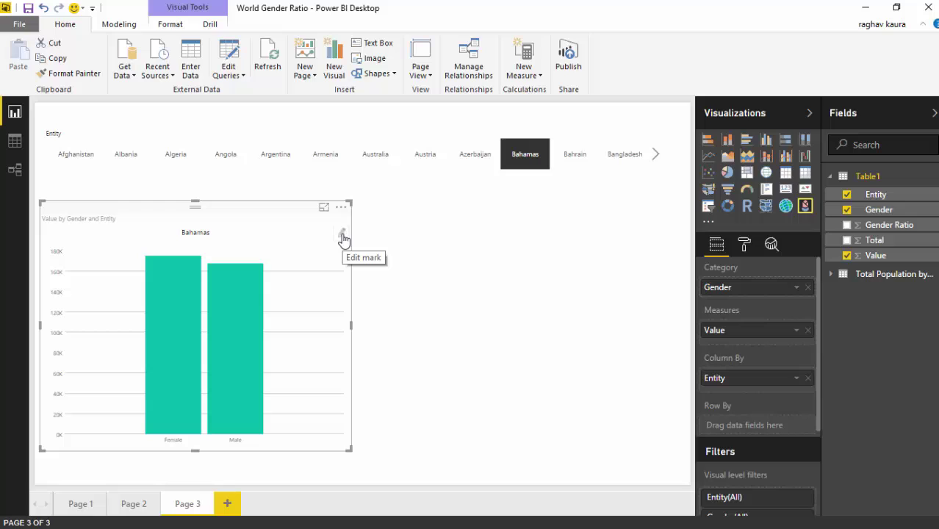
{"action": "left_click", "coordinate": [342, 235]}
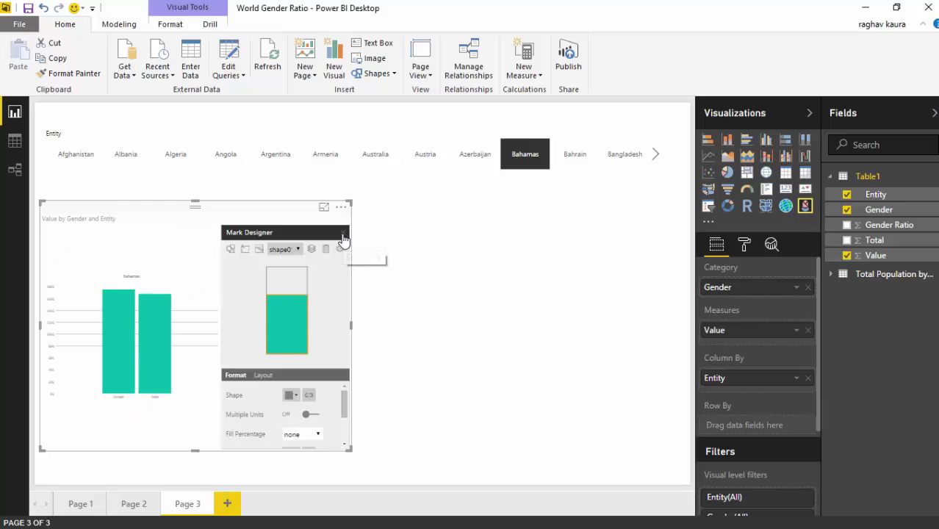
{"action": "left_click", "coordinate": [298, 250]}
{"action": "left_click", "coordinate": [281, 259]}
{"action": "left_click", "coordinate": [231, 250]}
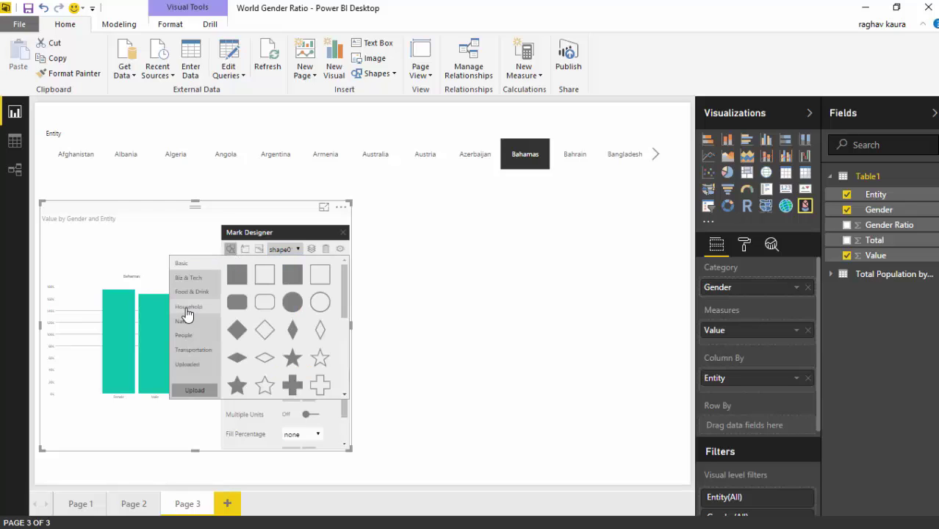
{"action": "left_click", "coordinate": [183, 338]}
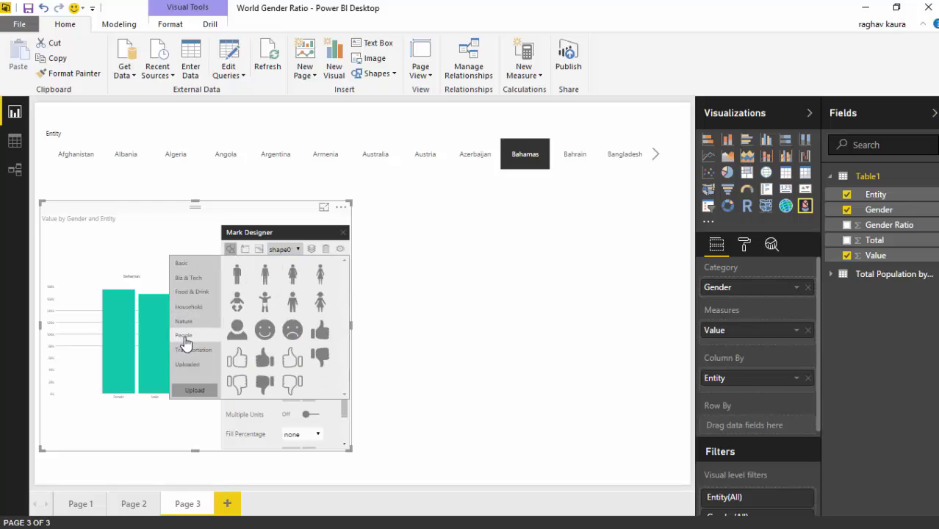
{"action": "left_click", "coordinate": [263, 280]}
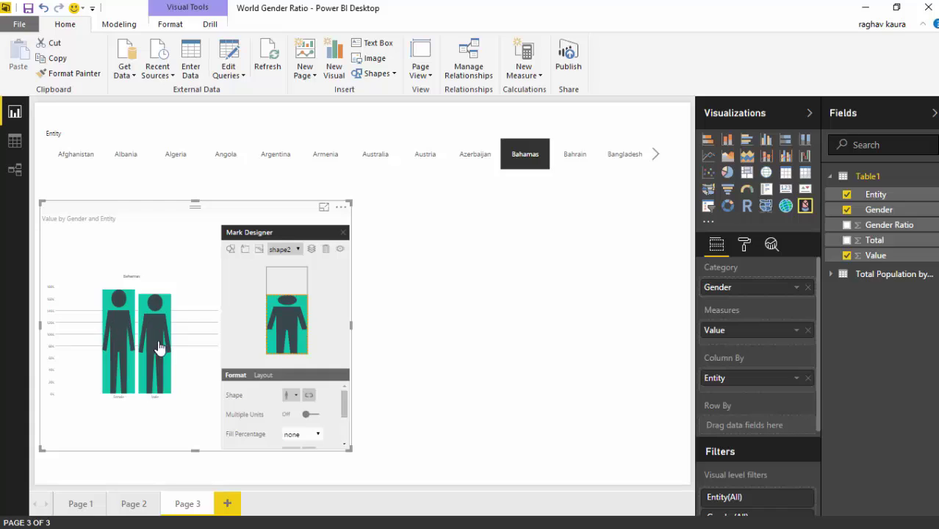
Set the shape0 background mark's Value Color to white, then return to shape2.
{"action": "left_click", "coordinate": [299, 248]}
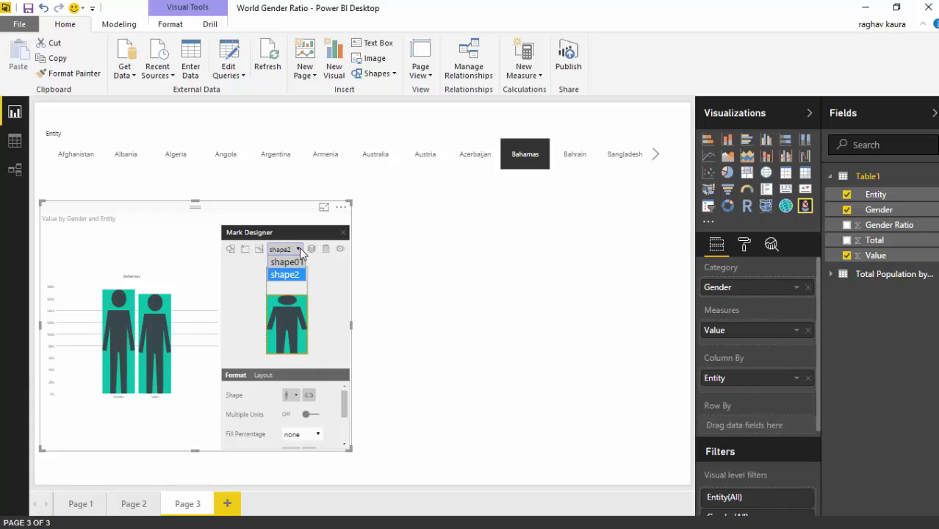
{"action": "left_click", "coordinate": [286, 263]}
{"action": "scroll", "coordinate": [346, 413], "scroll_direction": "down", "scroll_amount": 2}
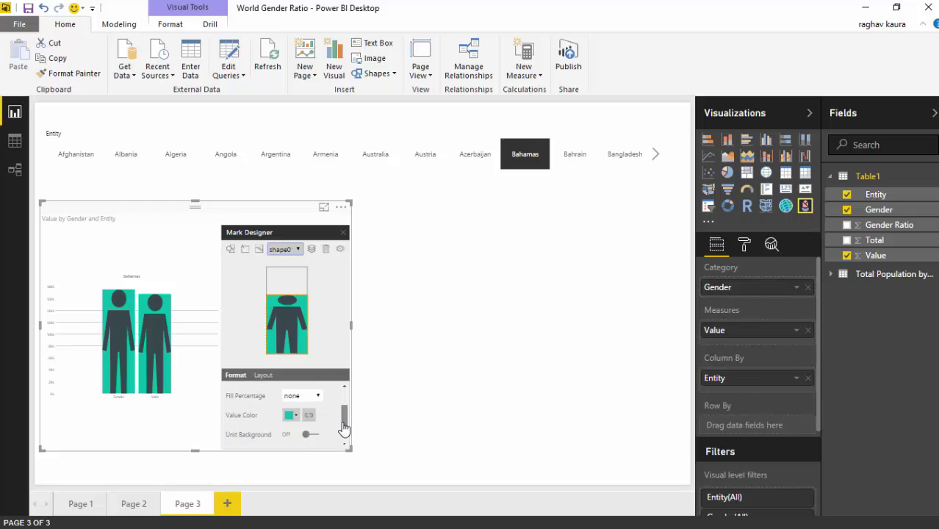
{"action": "left_click", "coordinate": [292, 417]}
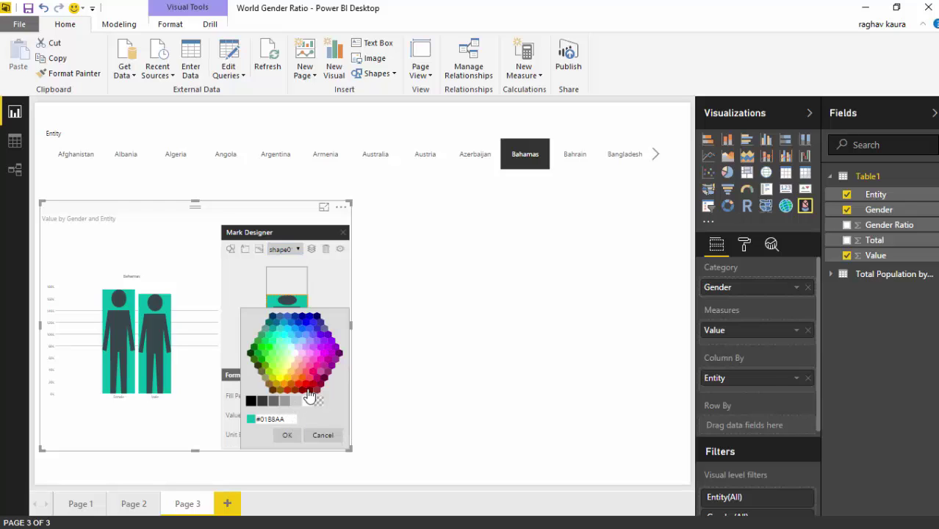
{"action": "left_click", "coordinate": [307, 401]}
{"action": "left_click", "coordinate": [287, 435]}
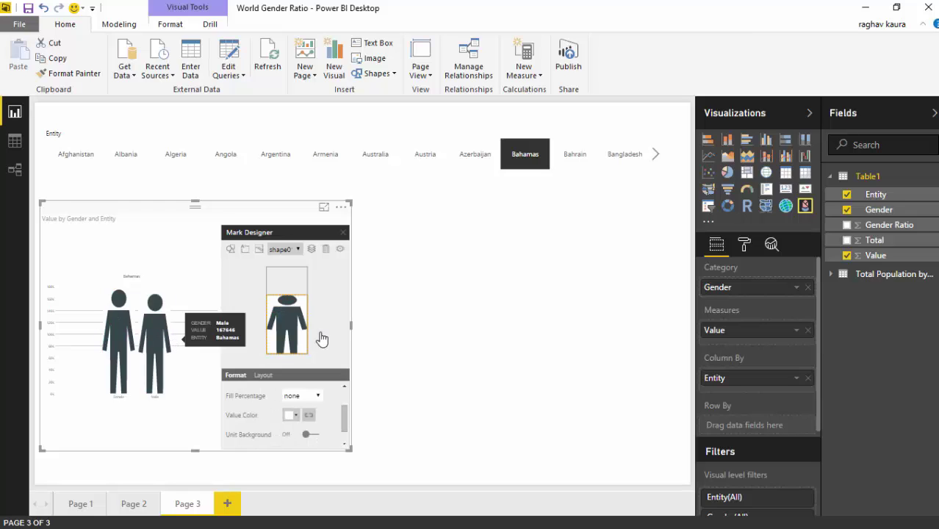
{"action": "left_click", "coordinate": [297, 251]}
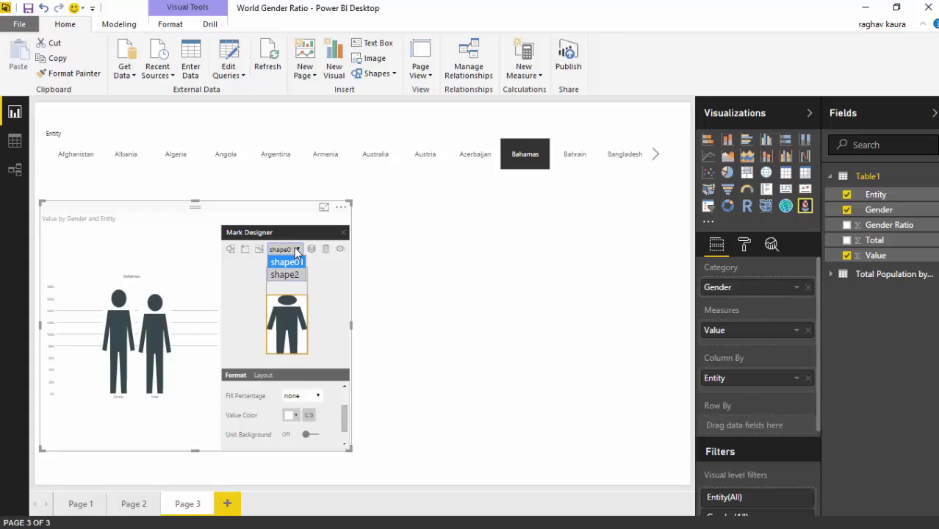
{"action": "left_click", "coordinate": [287, 275]}
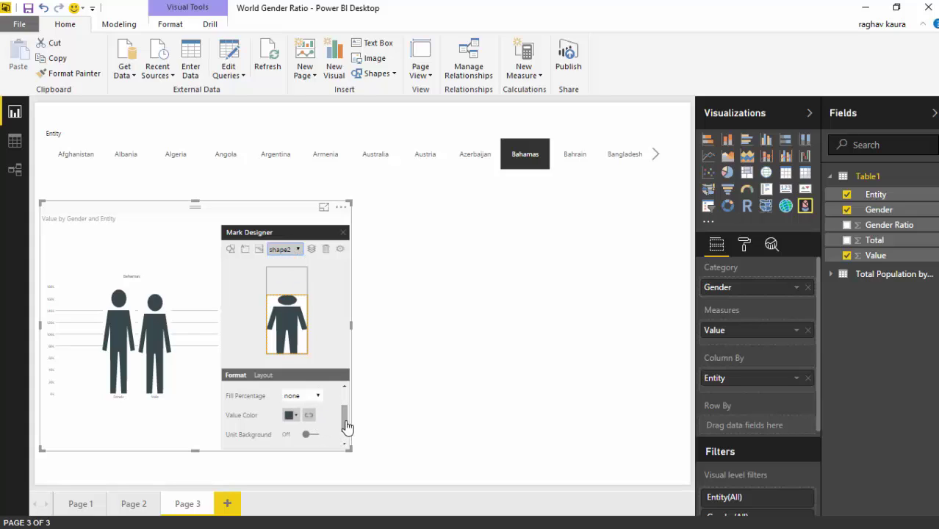
Bind the figure shape to Gender: woman icon for Female, man icon for Male.
{"action": "left_click_drag", "start_coordinate": [346, 421], "coordinate": [346, 406]}
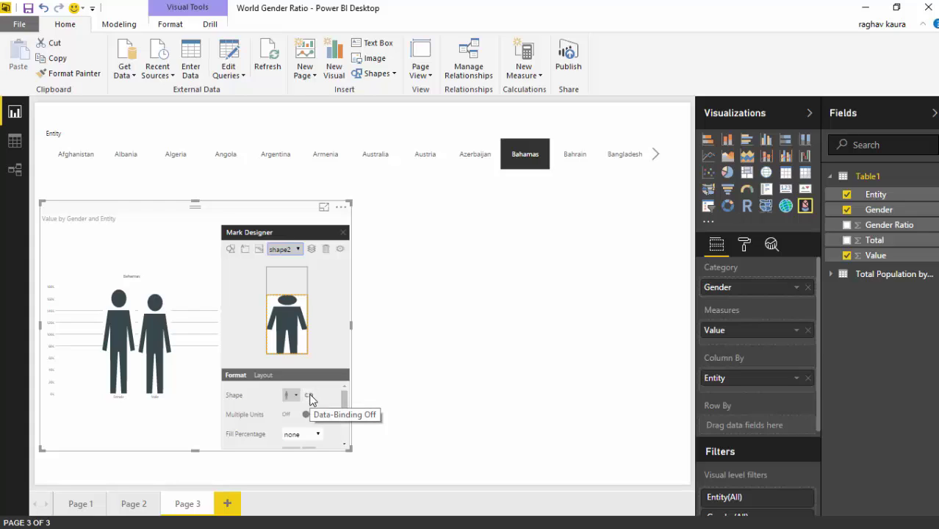
{"action": "left_click", "coordinate": [309, 396]}
{"action": "left_click", "coordinate": [318, 407]}
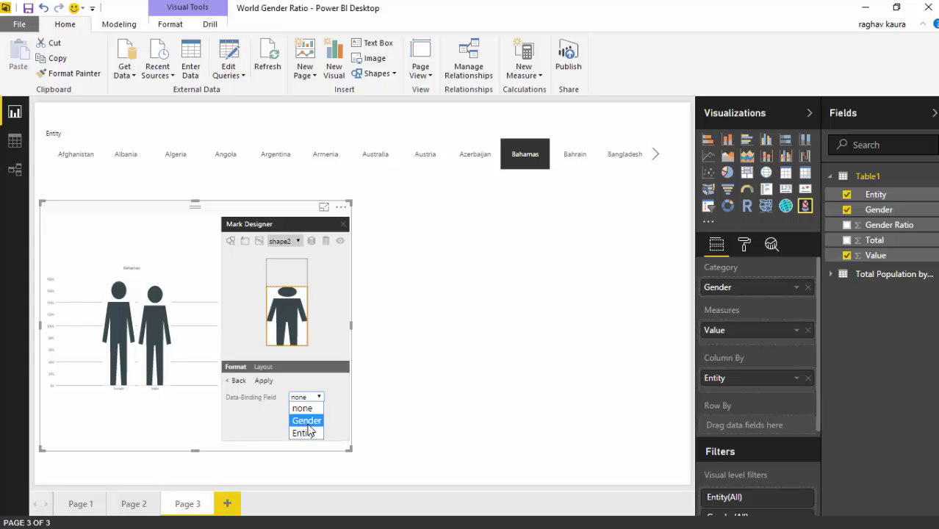
{"action": "left_click", "coordinate": [308, 425]}
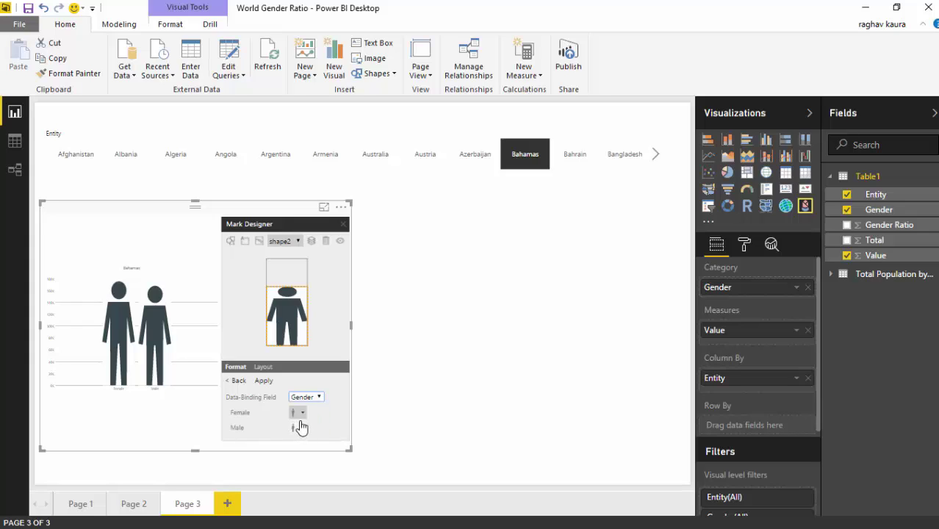
{"action": "left_click", "coordinate": [305, 411]}
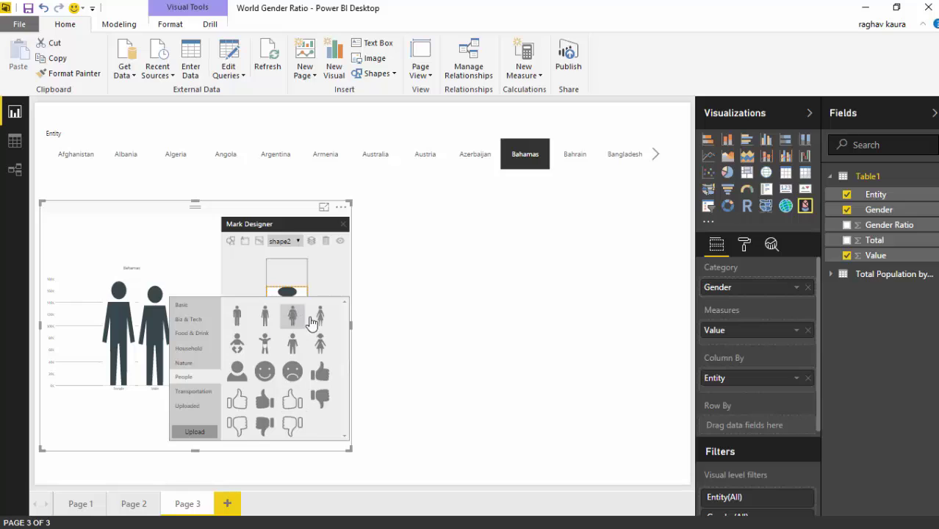
{"action": "left_click", "coordinate": [323, 322]}
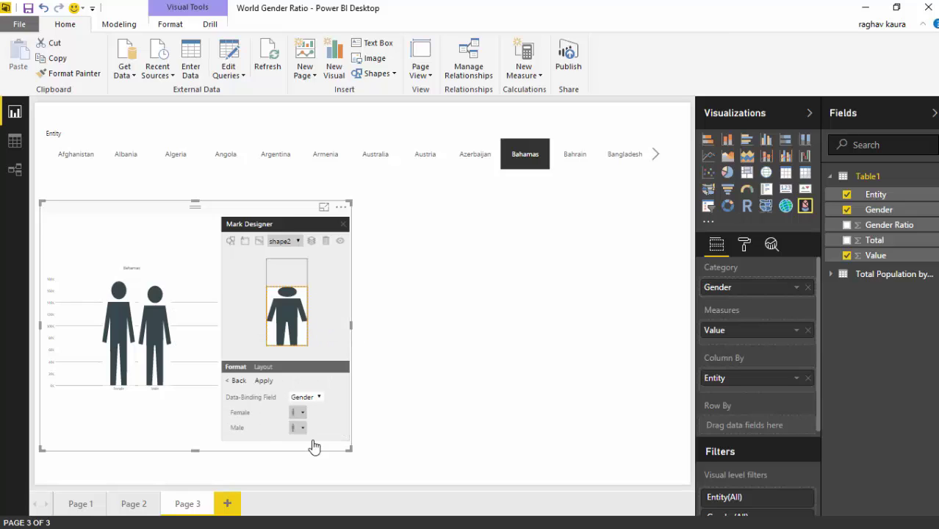
{"action": "left_click", "coordinate": [303, 433]}
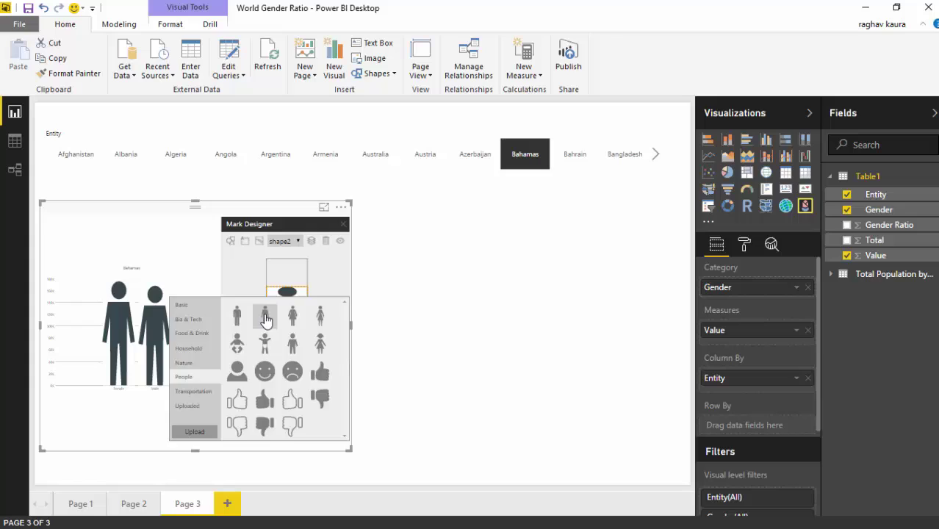
{"action": "left_click", "coordinate": [267, 320]}
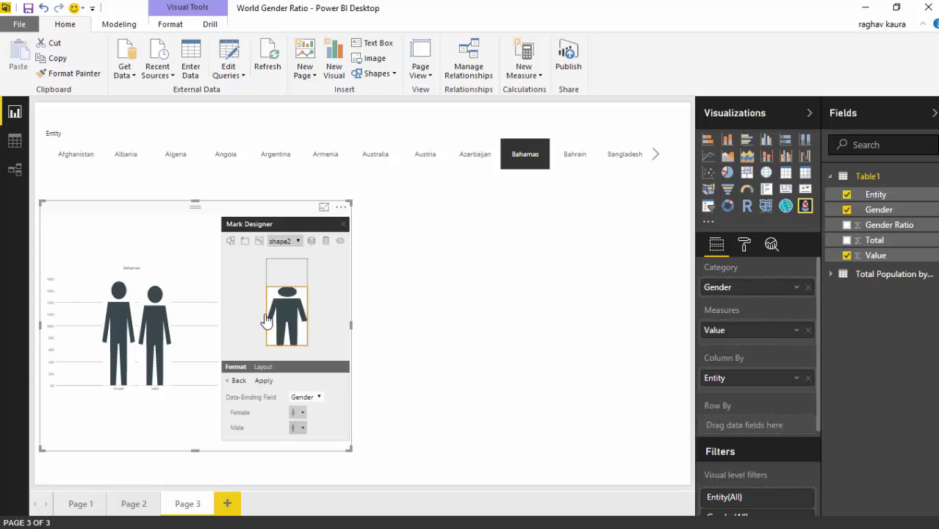
{"action": "left_click", "coordinate": [265, 381]}
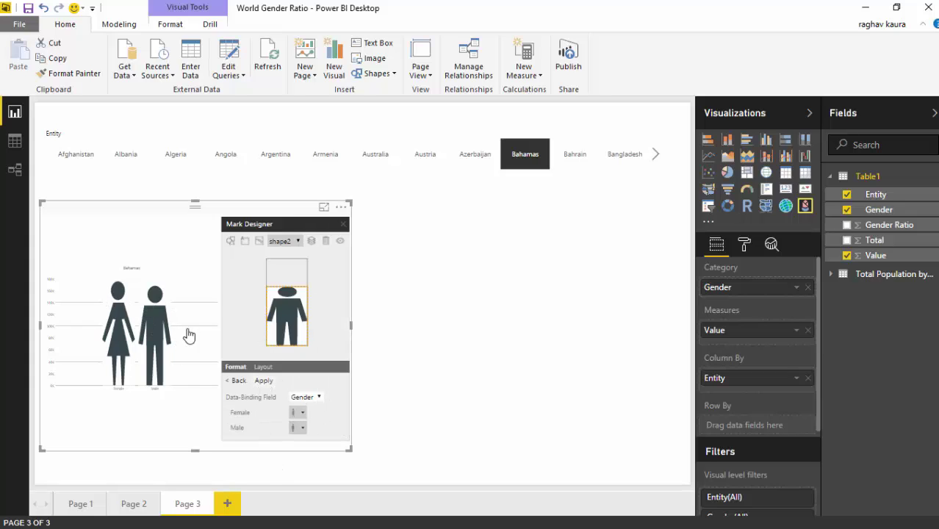
Set the figure's Fill Percentage to Value.
{"action": "left_click", "coordinate": [241, 383]}
{"action": "left_click_drag", "start_coordinate": [347, 408], "coordinate": [348, 418]}
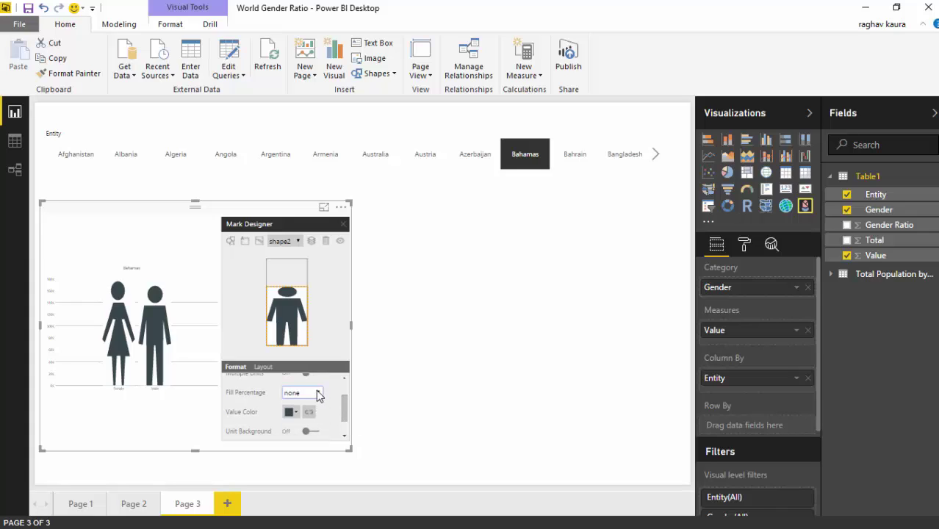
{"action": "left_click", "coordinate": [317, 393]}
{"action": "left_click", "coordinate": [298, 418]}
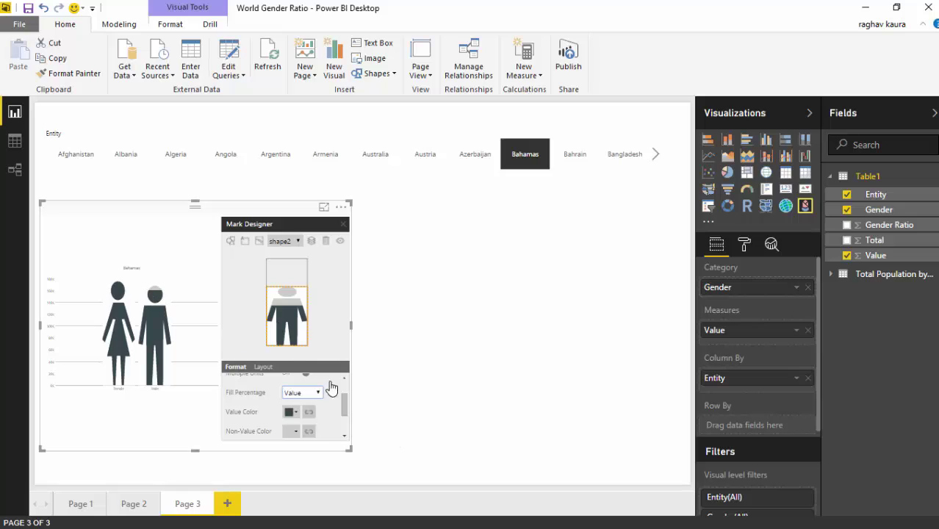
{"action": "left_click_drag", "start_coordinate": [347, 408], "coordinate": [346, 383]}
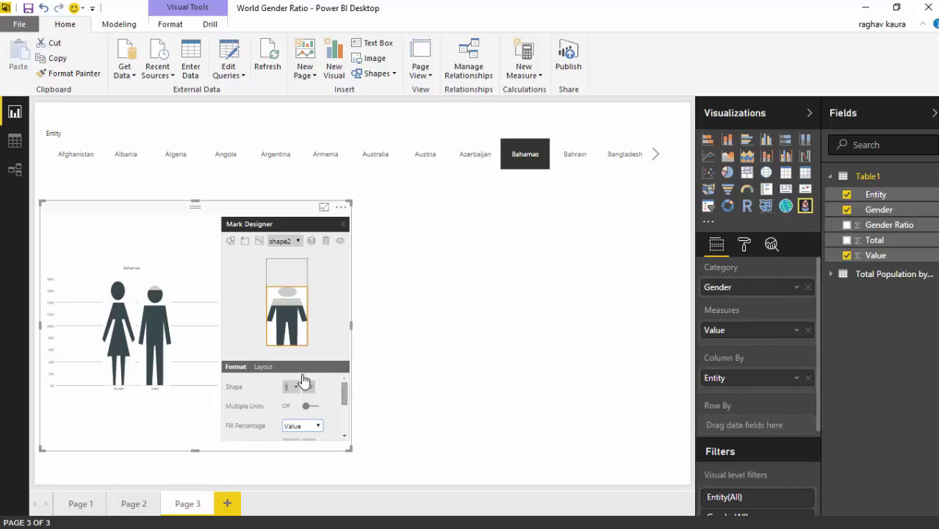
Set the figure layout's Bound to Outer.
{"action": "left_click", "coordinate": [262, 368]}
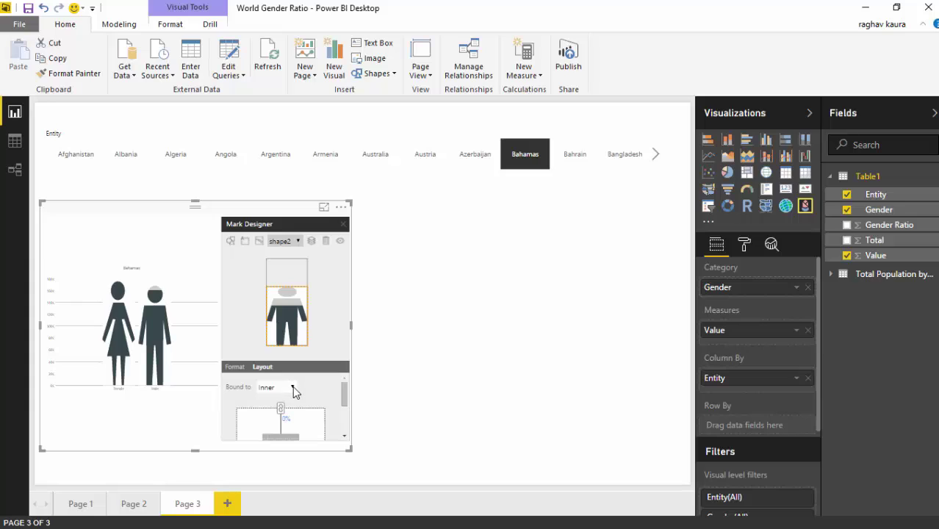
{"action": "left_click", "coordinate": [293, 388]}
{"action": "left_click", "coordinate": [277, 410]}
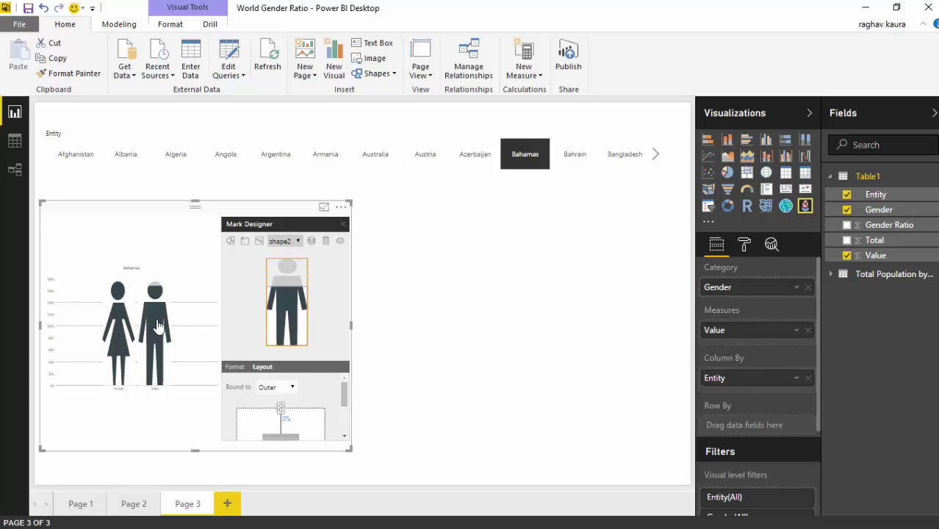
Set the figures' Value Color to pure blue #0000FF.
{"action": "left_click", "coordinate": [235, 369]}
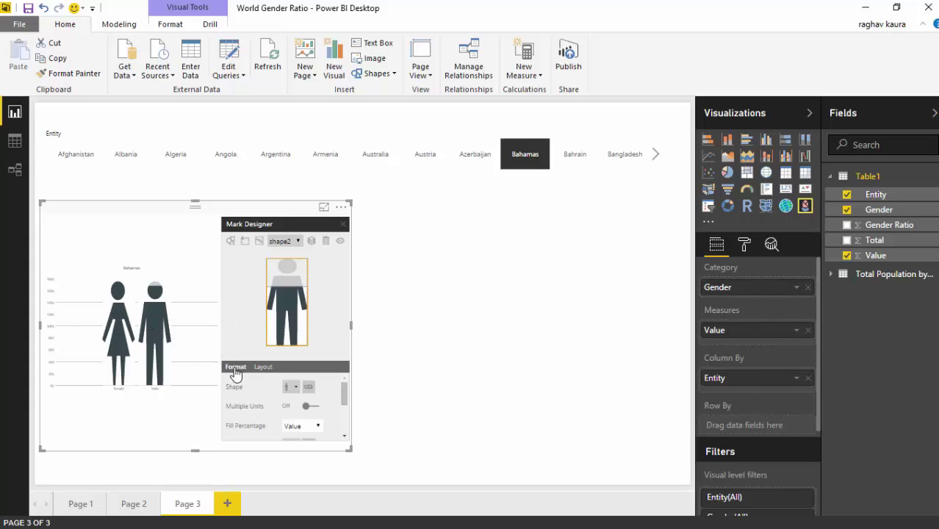
{"action": "scroll", "coordinate": [344, 403], "scroll_direction": "down", "scroll_amount": 3}
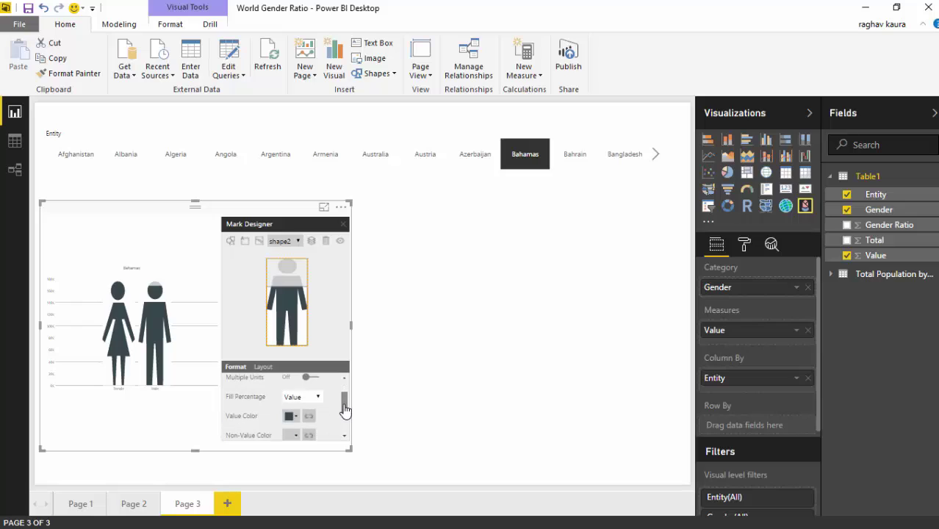
{"action": "left_click", "coordinate": [290, 399]}
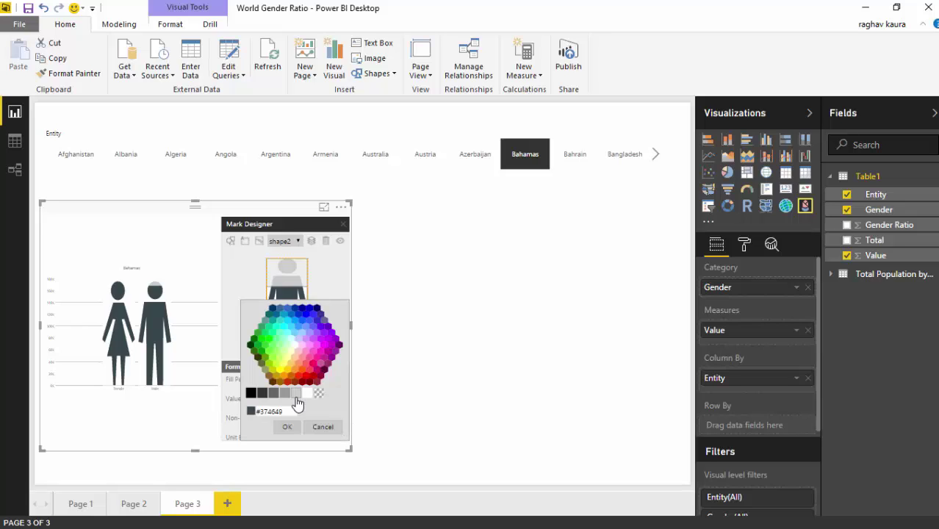
{"action": "left_click", "coordinate": [316, 326]}
{"action": "left_click", "coordinate": [287, 427]}
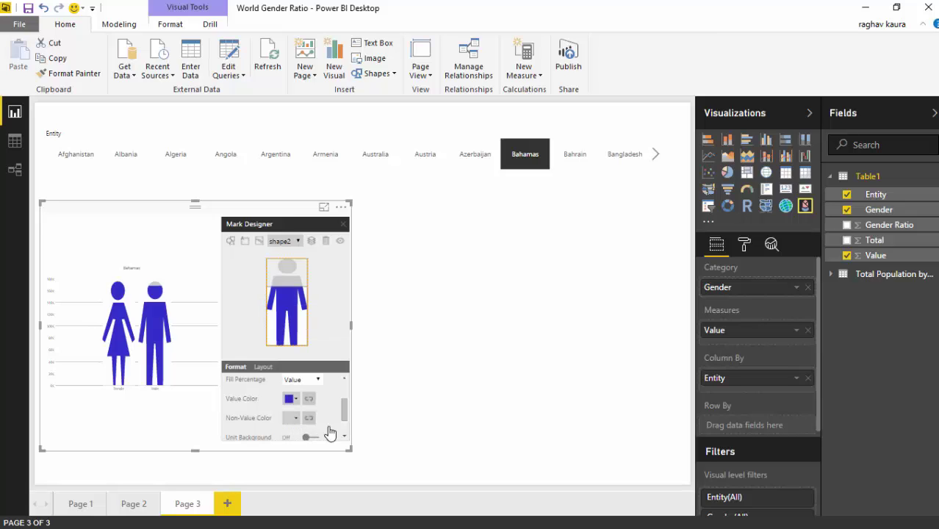
{"action": "left_click", "coordinate": [291, 399]}
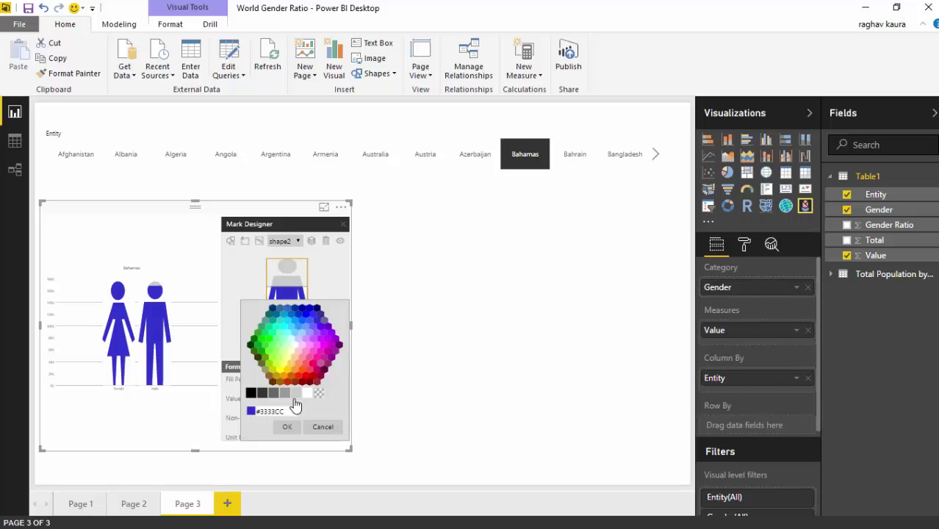
{"action": "left_click", "coordinate": [305, 317]}
{"action": "left_click", "coordinate": [286, 427]}
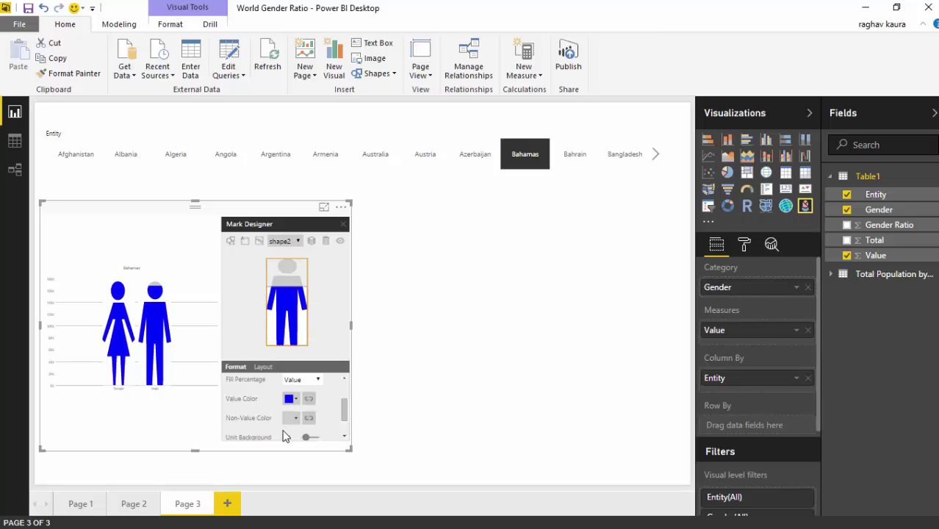
Close the Mark Designer to show the finished Bahamas infographic.
{"action": "left_click", "coordinate": [394, 421]}
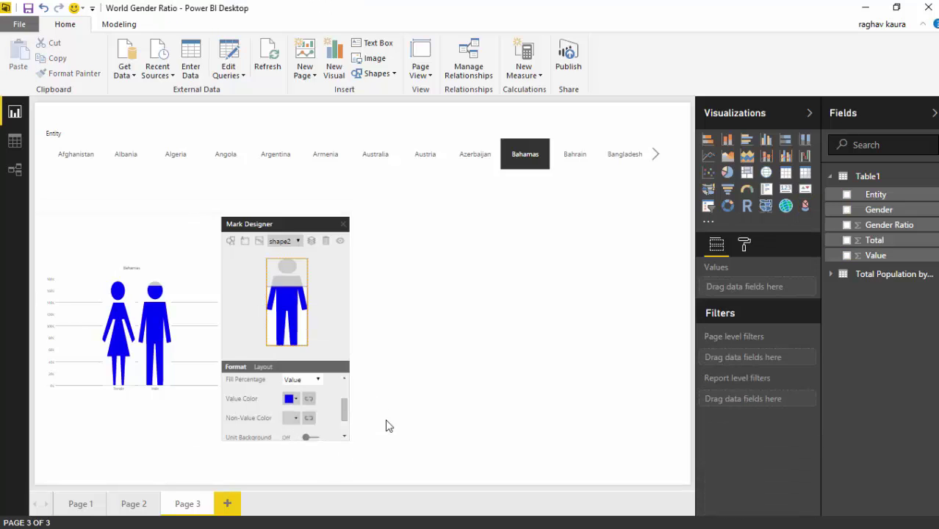
{"action": "left_click", "coordinate": [342, 229]}
{"action": "left_click", "coordinate": [349, 299]}
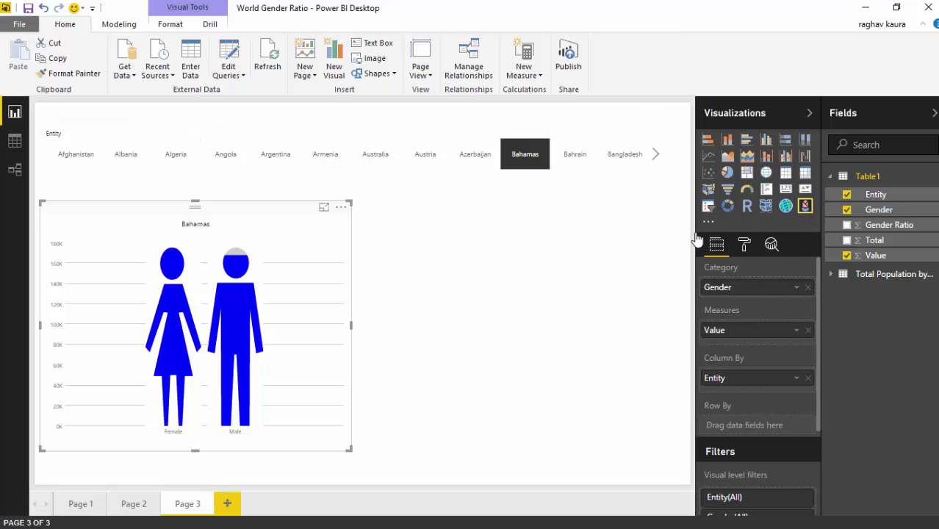
Add an ArcGIS map beside the gender chart, size it, and plot Entity as its location.
{"action": "left_click", "coordinate": [577, 355]}
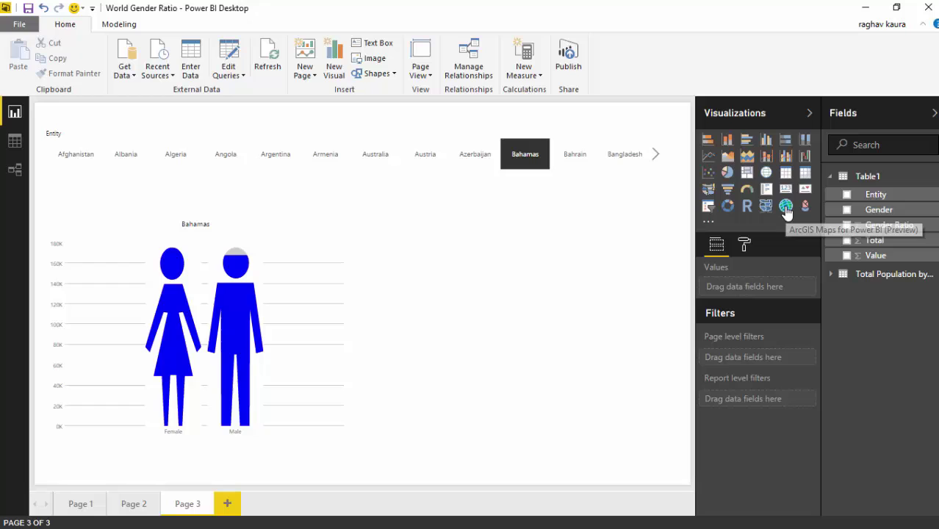
{"action": "left_click", "coordinate": [785, 208]}
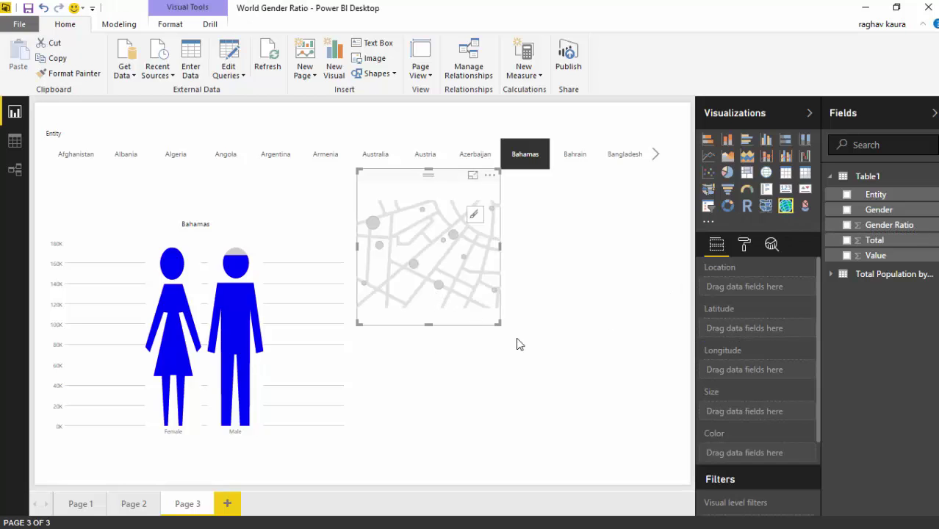
{"action": "left_click_drag", "start_coordinate": [501, 323], "coordinate": [668, 456]}
{"action": "left_click_drag", "start_coordinate": [508, 171], "coordinate": [509, 192]}
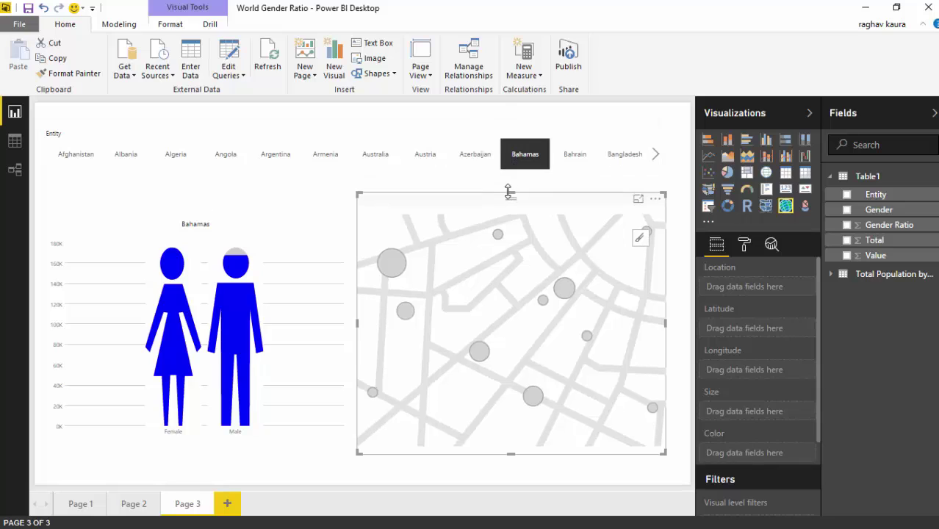
{"action": "left_click", "coordinate": [847, 195]}
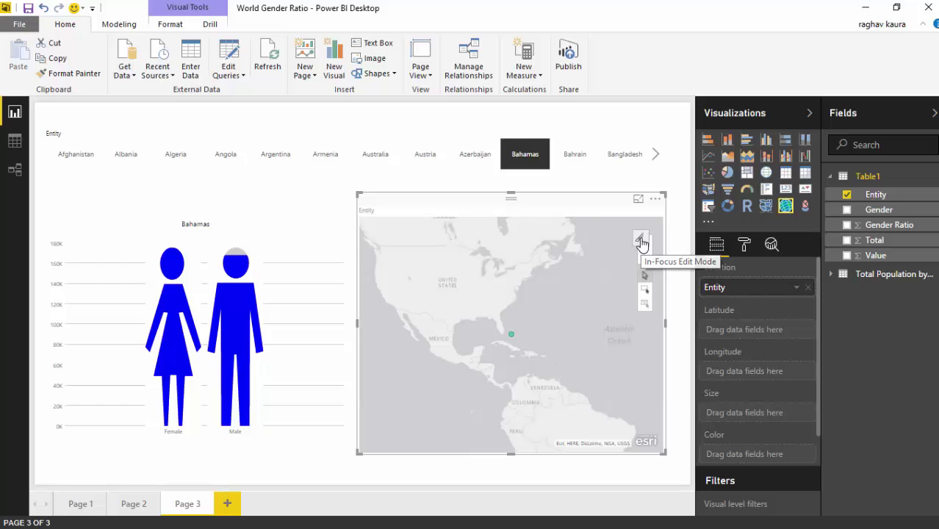
Switch the ArcGIS map's basemap to Streets and go back to the report.
{"action": "left_click", "coordinate": [642, 243]}
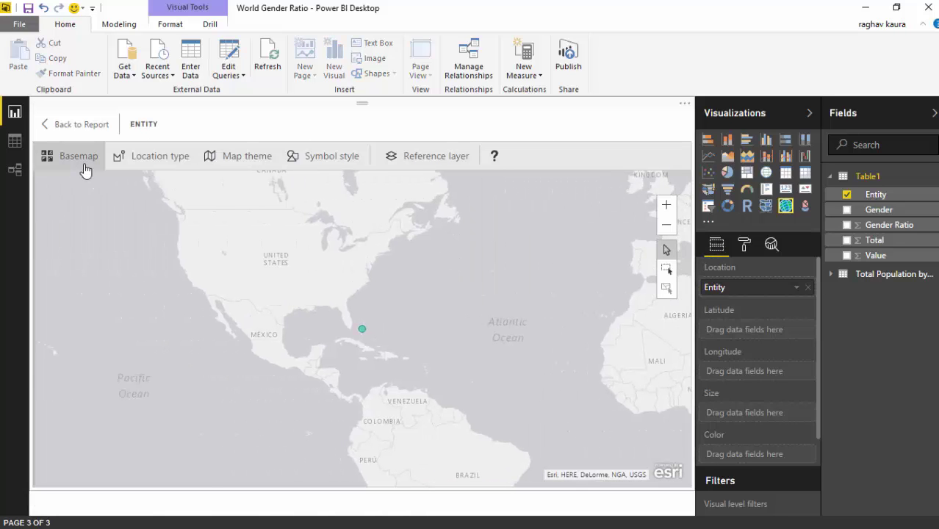
{"action": "left_click", "coordinate": [84, 165]}
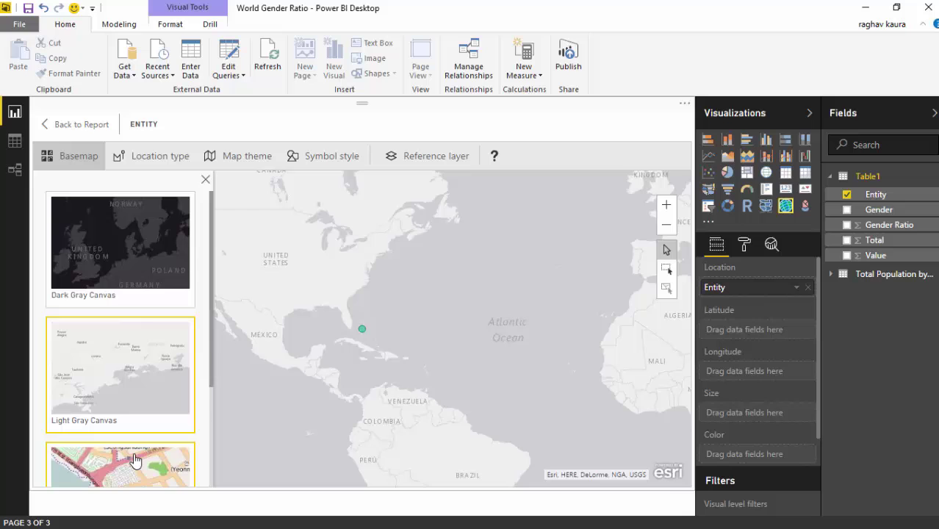
{"action": "scroll", "coordinate": [201, 438], "scroll_direction": "down", "scroll_amount": 5}
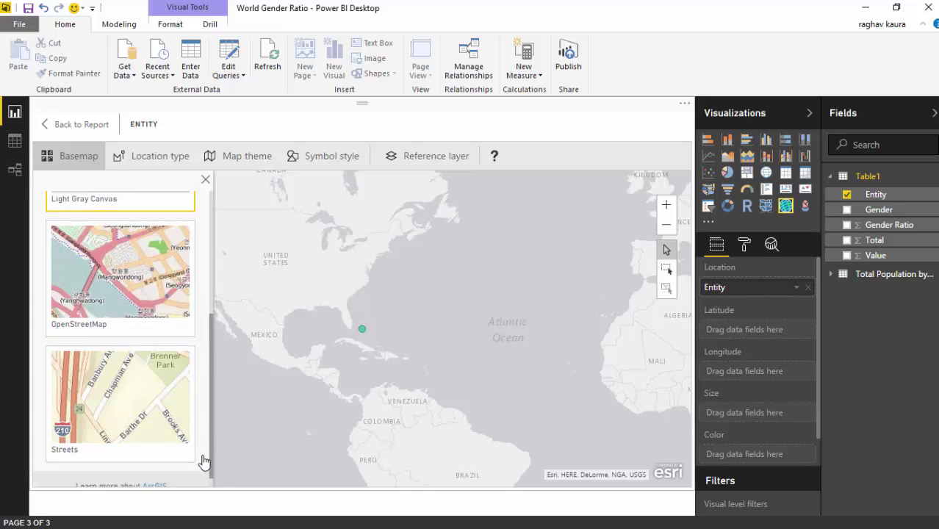
{"action": "left_click", "coordinate": [113, 400]}
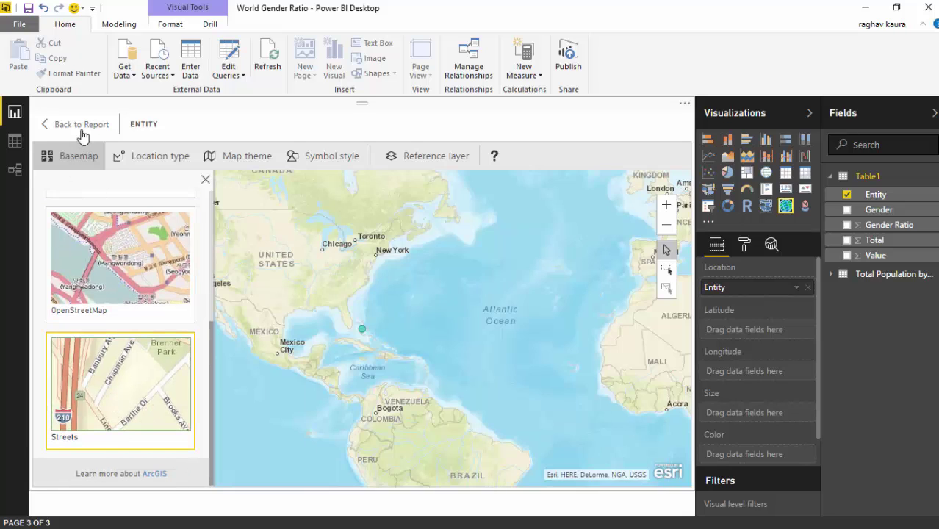
{"action": "left_click", "coordinate": [80, 125]}
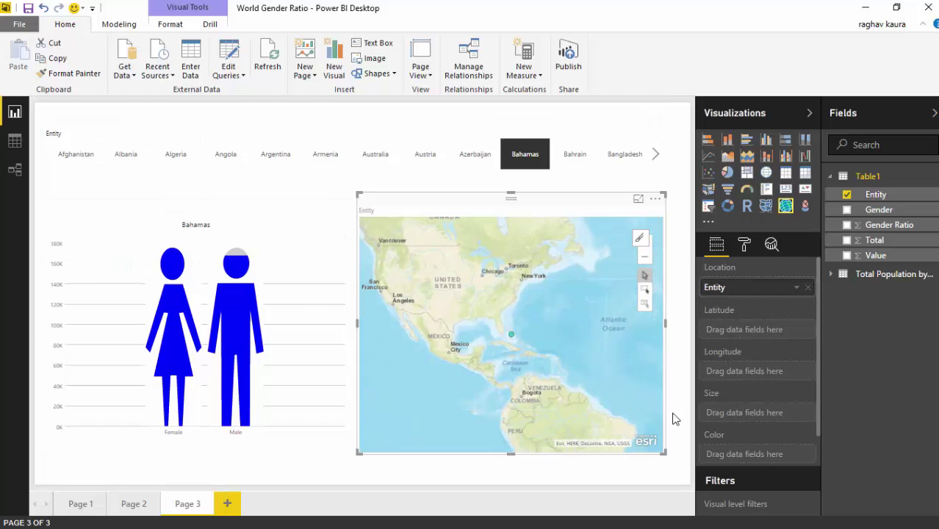
In the Entity slicer, pick Australia, then page back and select Afghanistan instead.
{"action": "mouse_move", "coordinate": [512, 336]}
{"action": "left_click", "coordinate": [378, 160]}
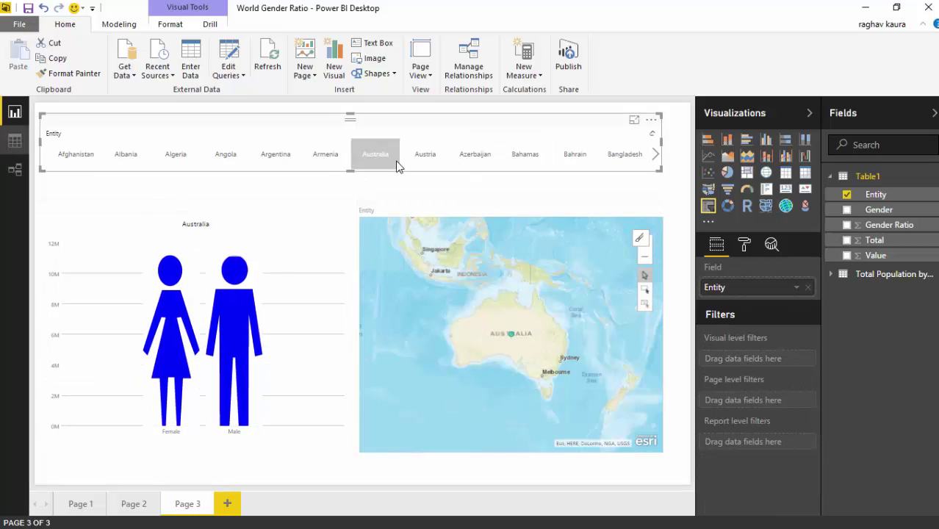
{"action": "left_click", "coordinate": [657, 154]}
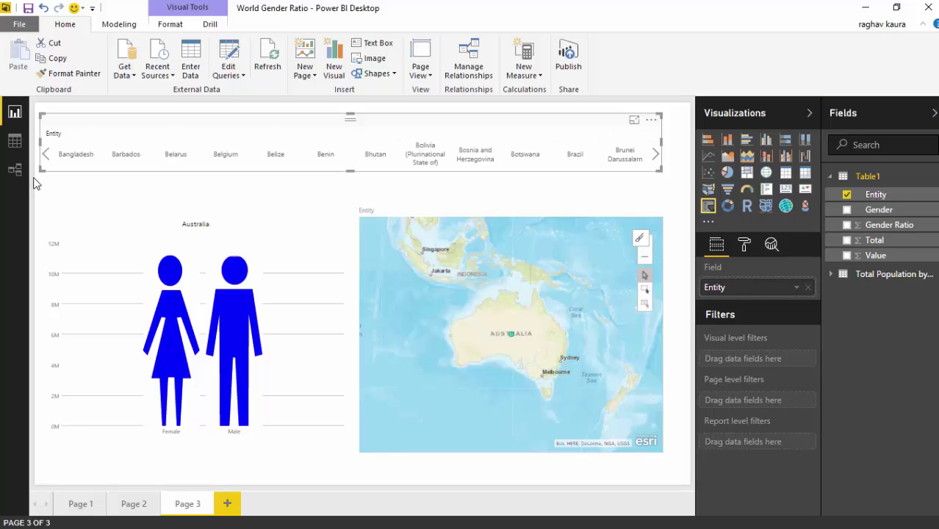
{"action": "left_click", "coordinate": [46, 158]}
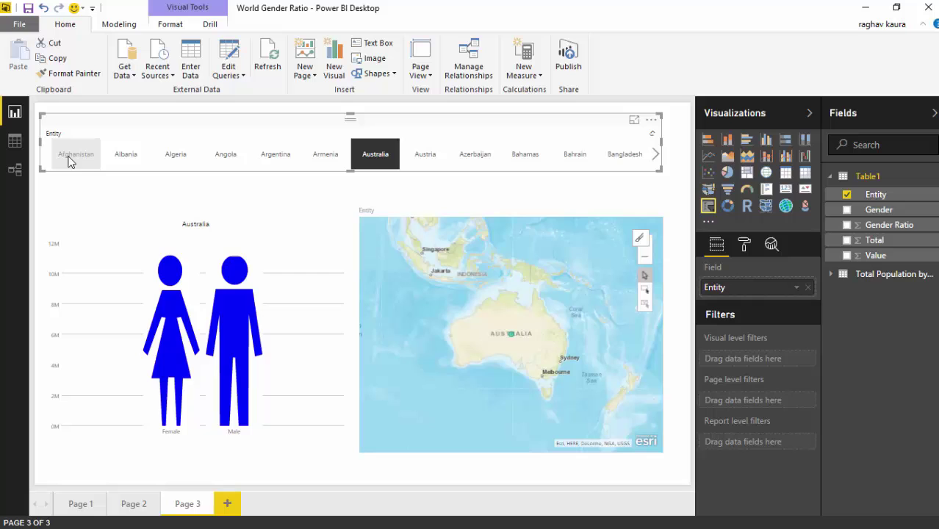
{"action": "left_click", "coordinate": [72, 156]}
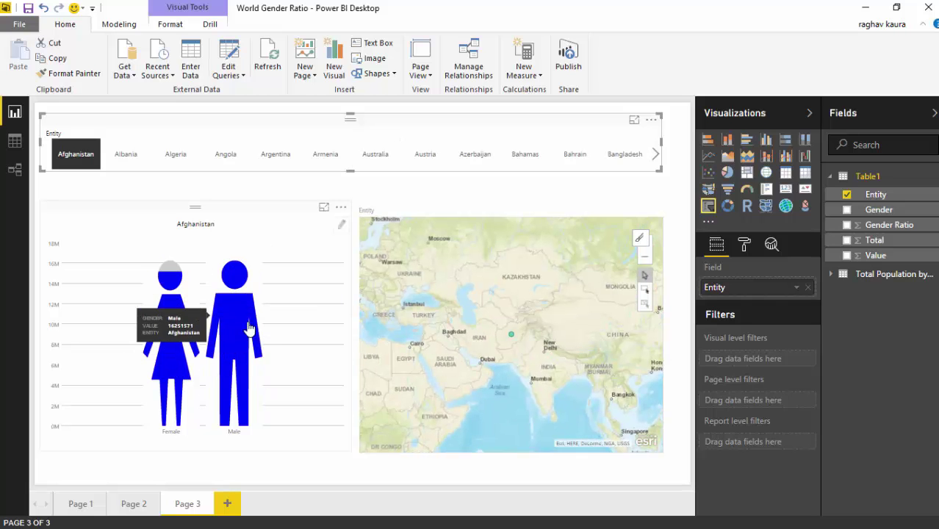
{"action": "mouse_move", "coordinate": [515, 337]}
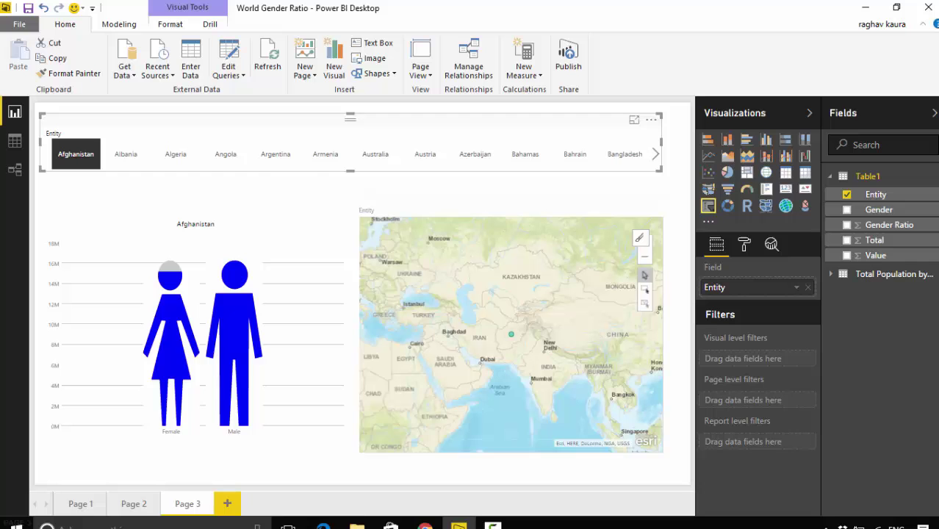
{"action": "left_click", "coordinate": [425, 524]}
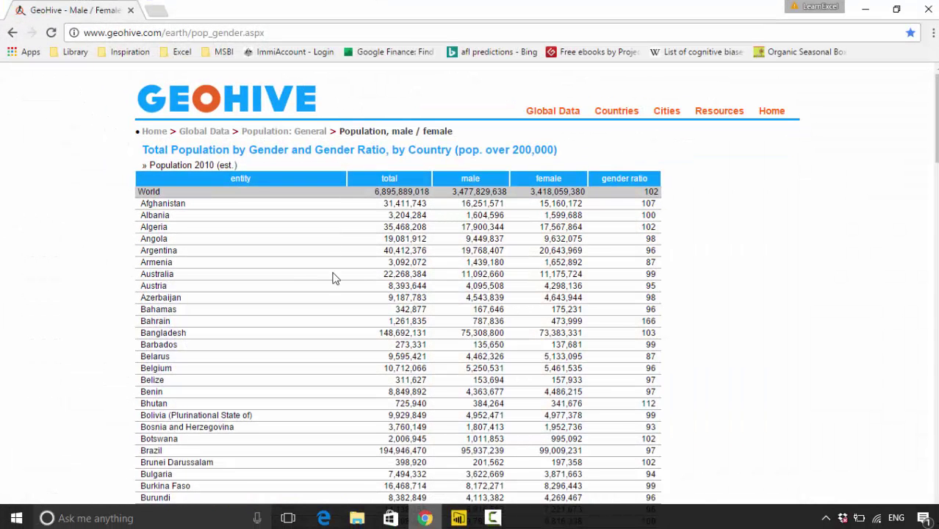
{"action": "left_click", "coordinate": [295, 31]}
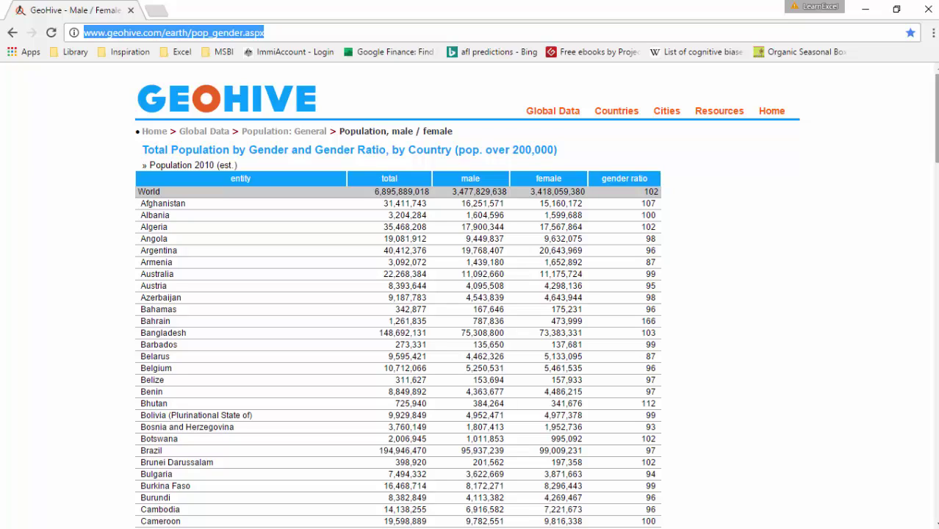
{"action": "left_click", "coordinate": [865, 9]}
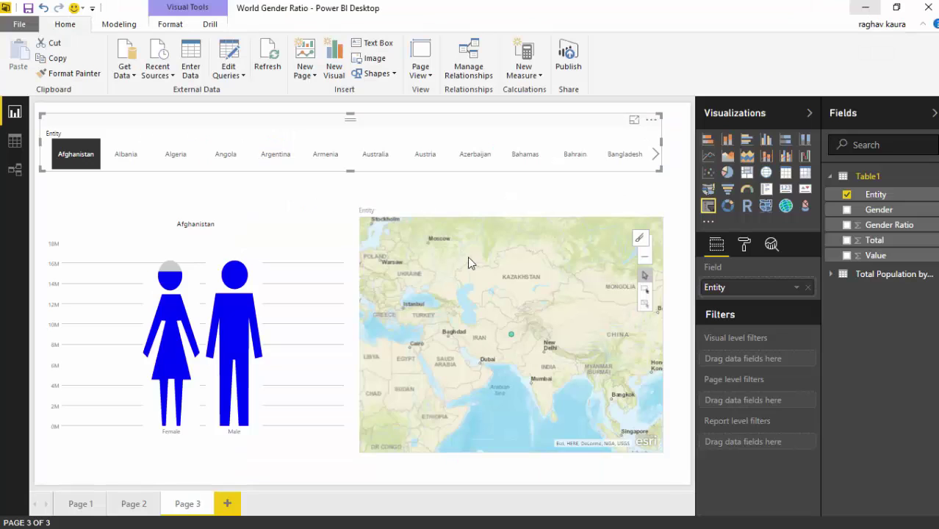